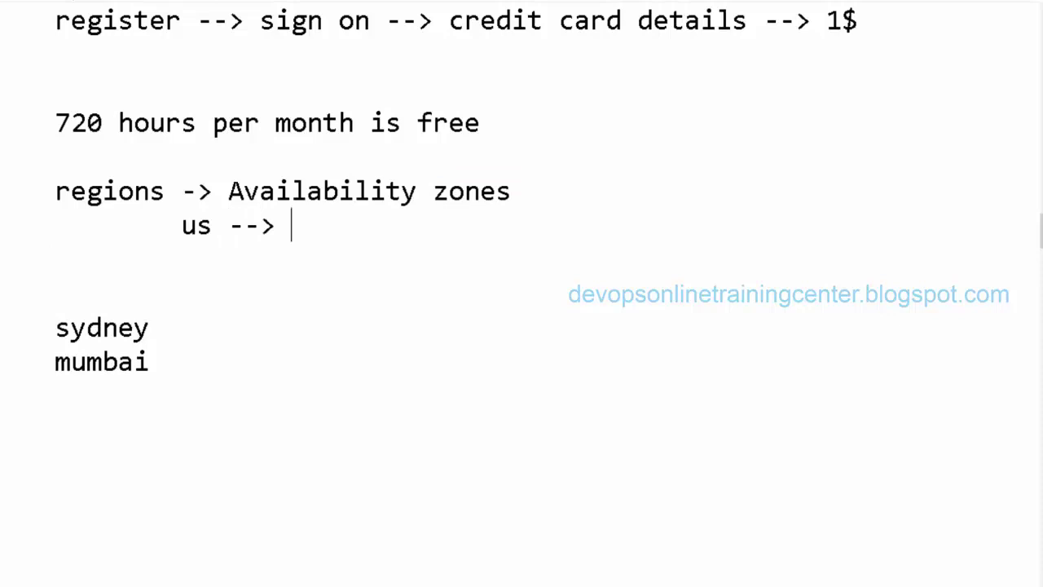
# In the notes, add us-east-1a after 'us -->' and an indented us-east-1b below it
pyautogui.press('BackSpace')
pyautogui.press('BackSpace')
pyautogui.write('us-east-a1')
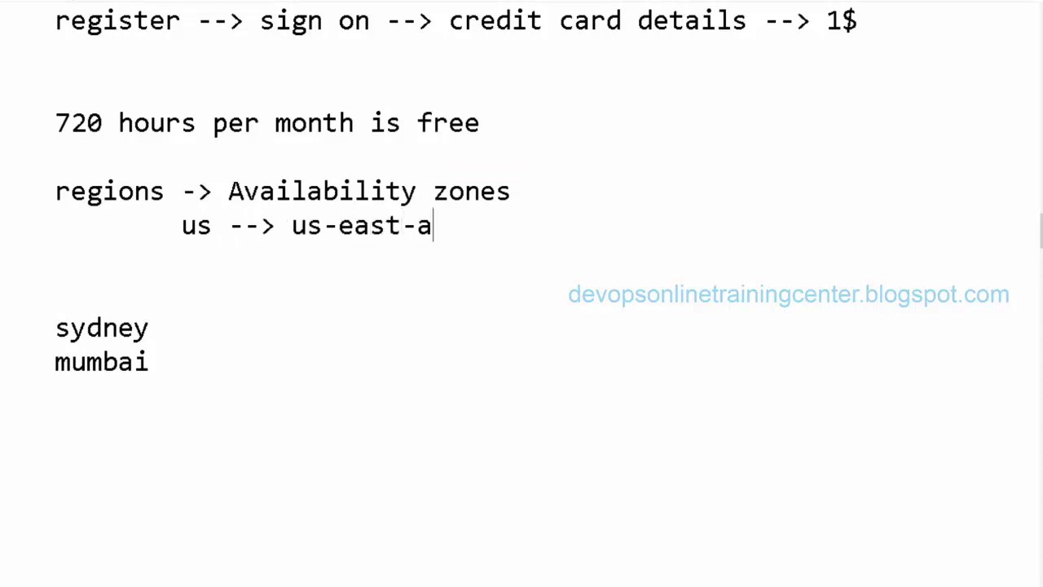
pyautogui.press('BackSpace')
pyautogui.press('BackSpace')
pyautogui.write('1a')
pyautogui.press('Return')
pyautogui.press('Tab')
pyautogui.press('Tab')
pyautogui.write('us-east')
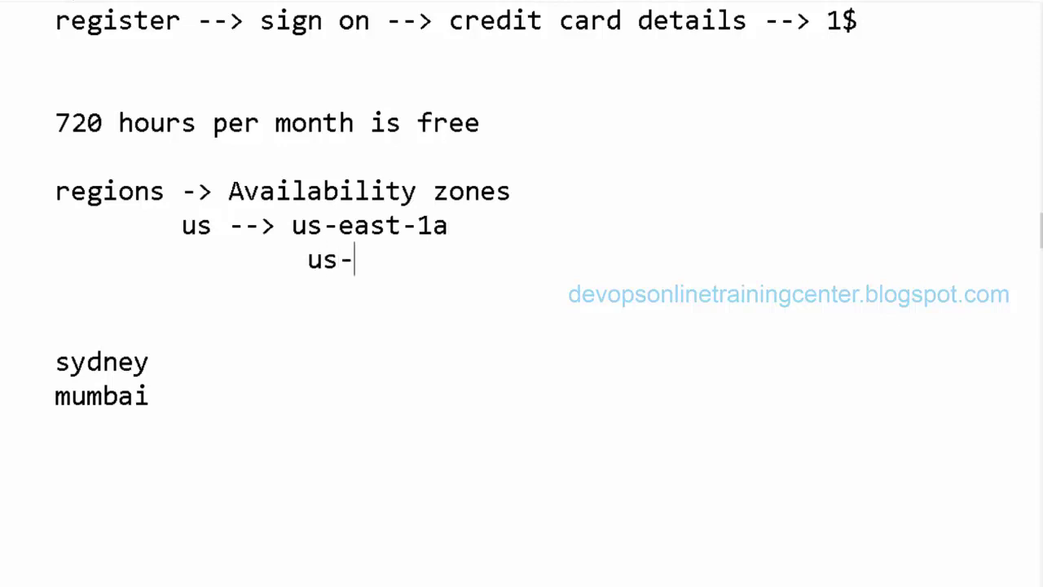
pyautogui.write('-2')
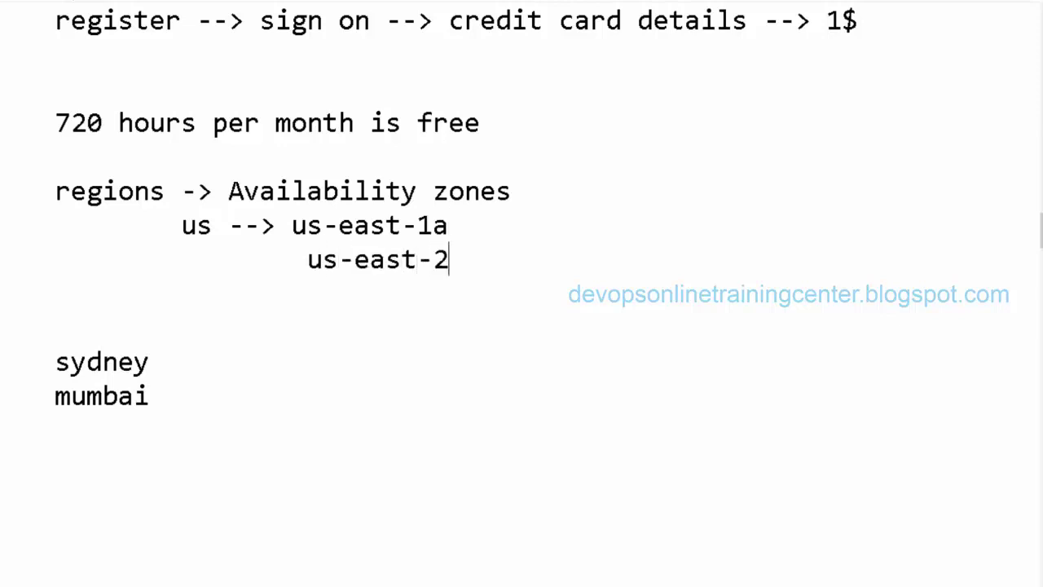
pyautogui.press('BackSpace')
pyautogui.write('1b')
# Point out the 'east' part of both zone names, then switch to the Chrome browser
pyautogui.doubleClick(402, 226)
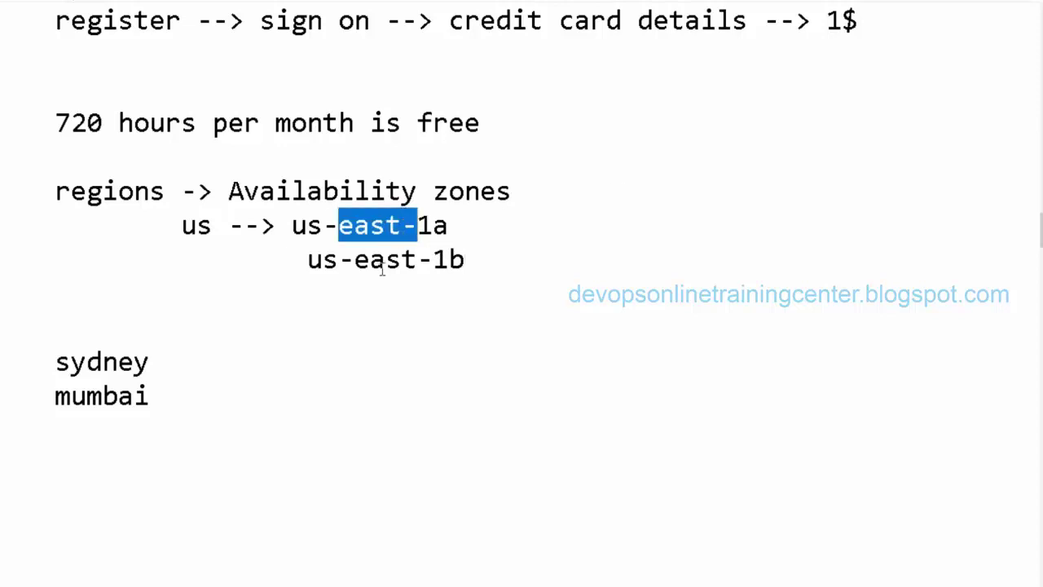
pyautogui.doubleClick(383, 260)
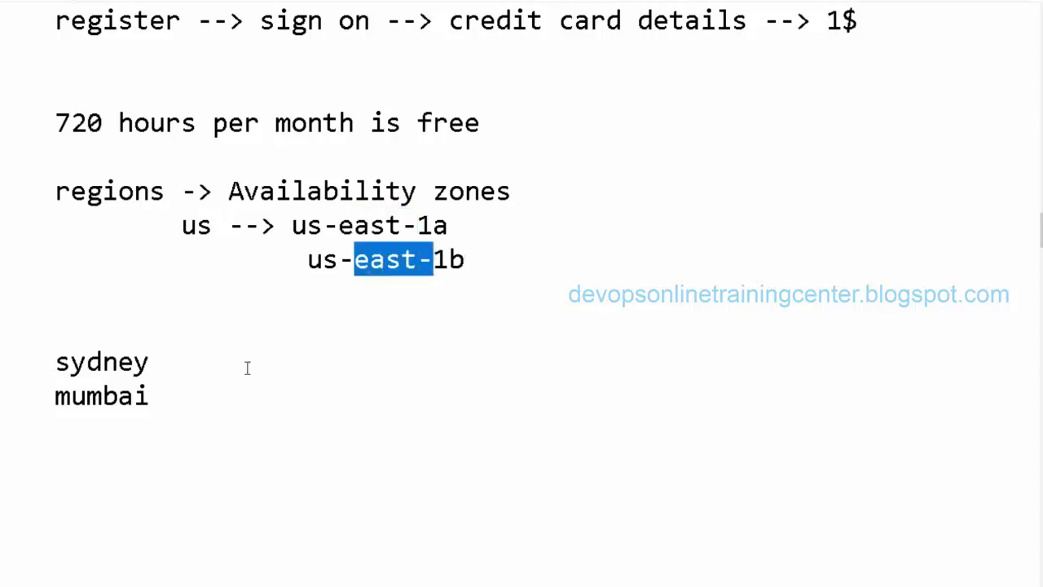
pyautogui.click(220, 404)
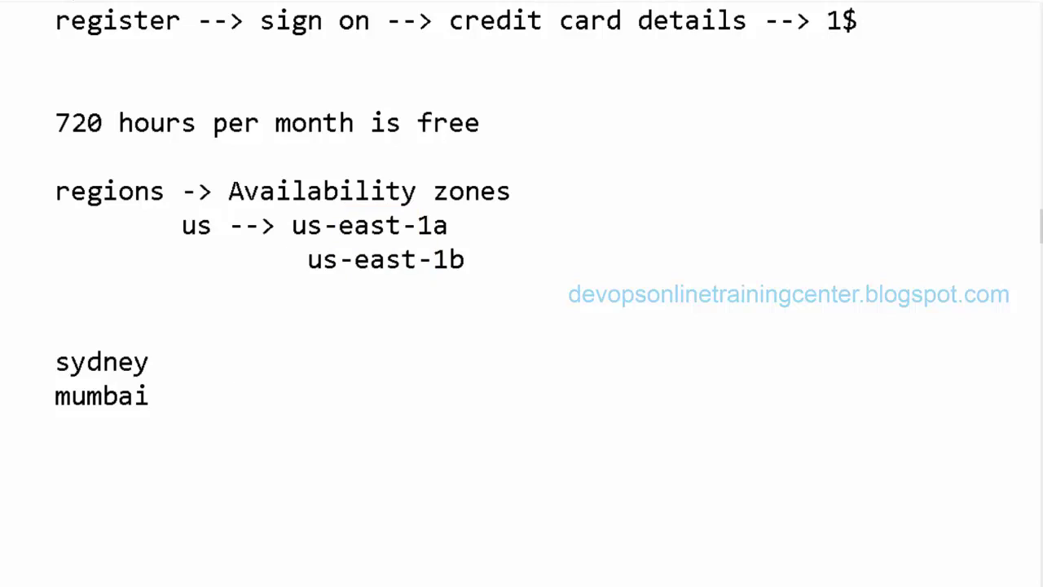
pyautogui.moveTo(121, 585)
pyautogui.click(80, 584)
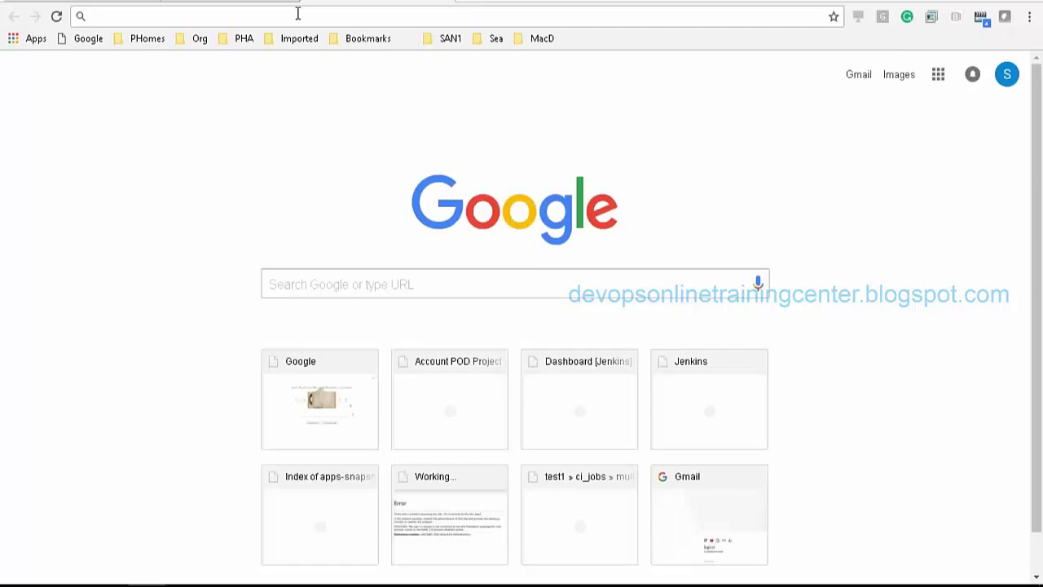
# Go to aws.amazon.com and open the console sign-in page
pyautogui.write('aws.amazon.com')
pyautogui.press('Return')
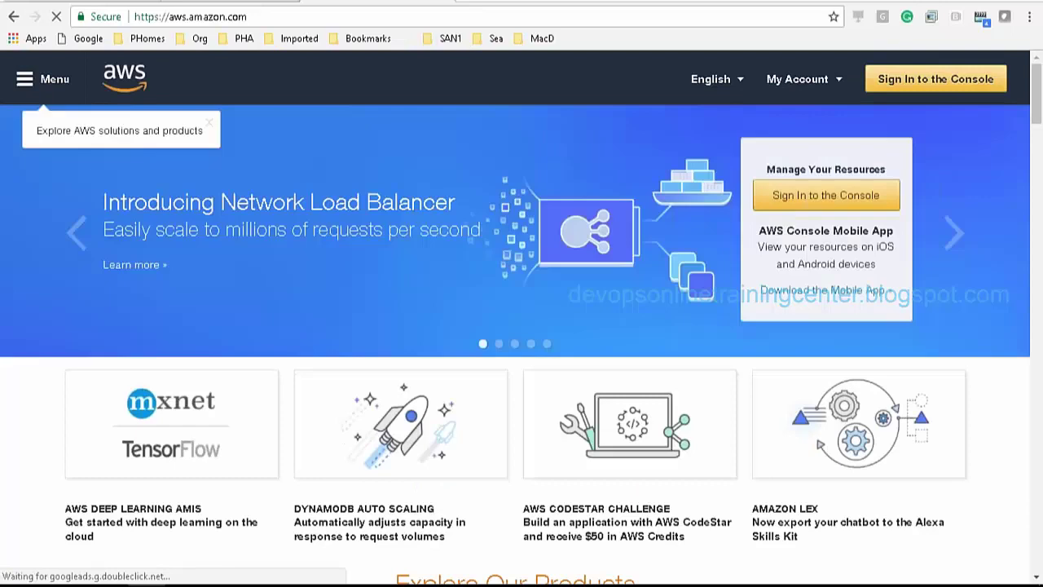
pyautogui.click(936, 79)
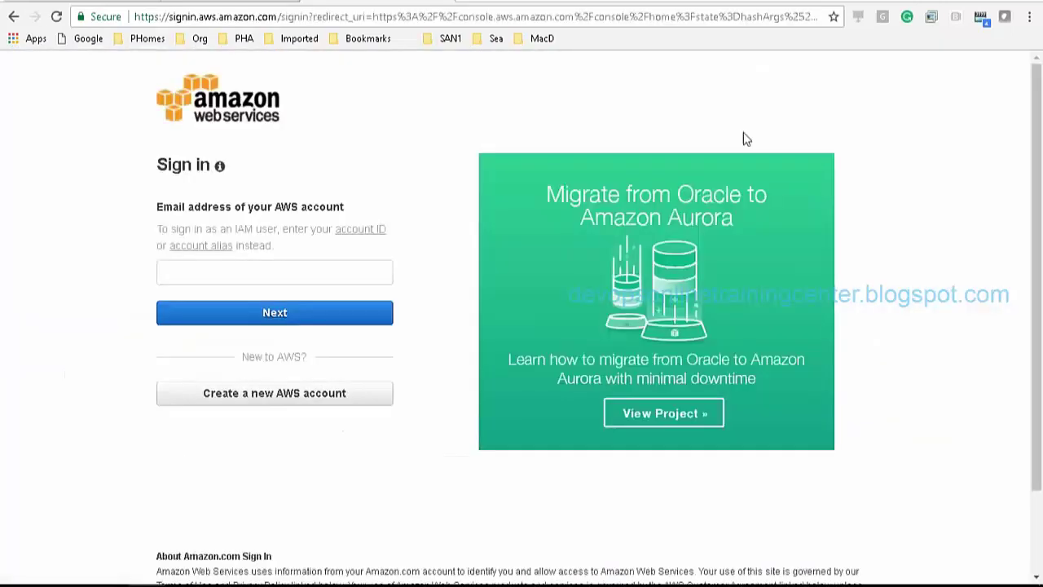
# Sign in as root user with the account's email address and password
pyautogui.click(300, 270)
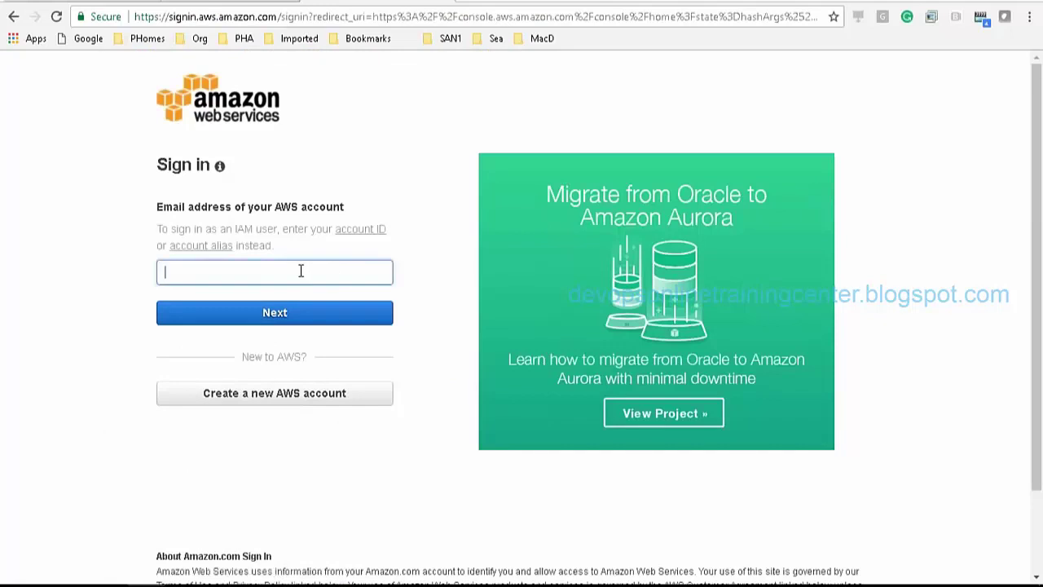
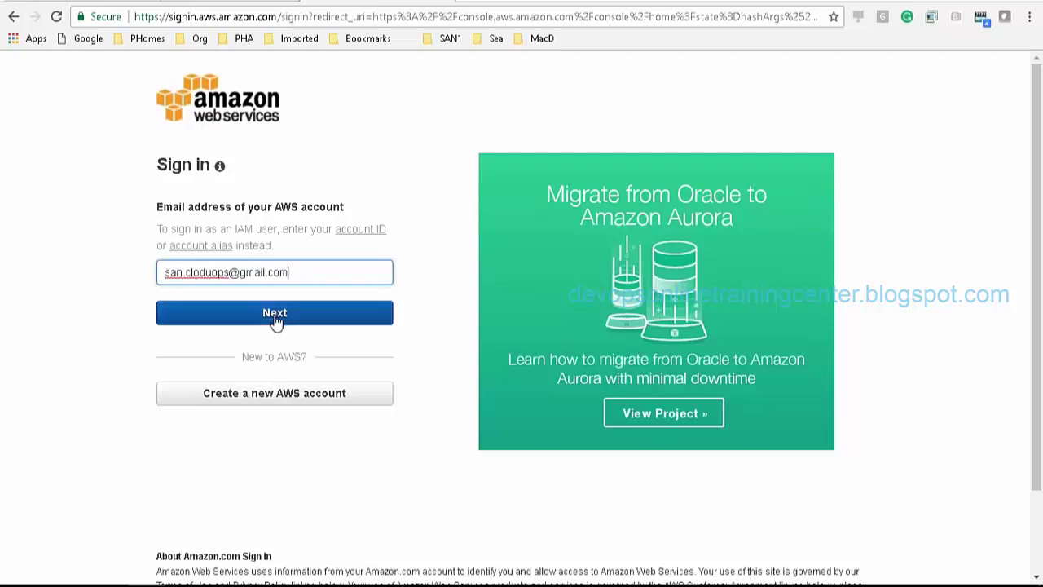
pyautogui.click(210, 275)
pyautogui.press('BackSpace')
pyautogui.press('BackSpace')
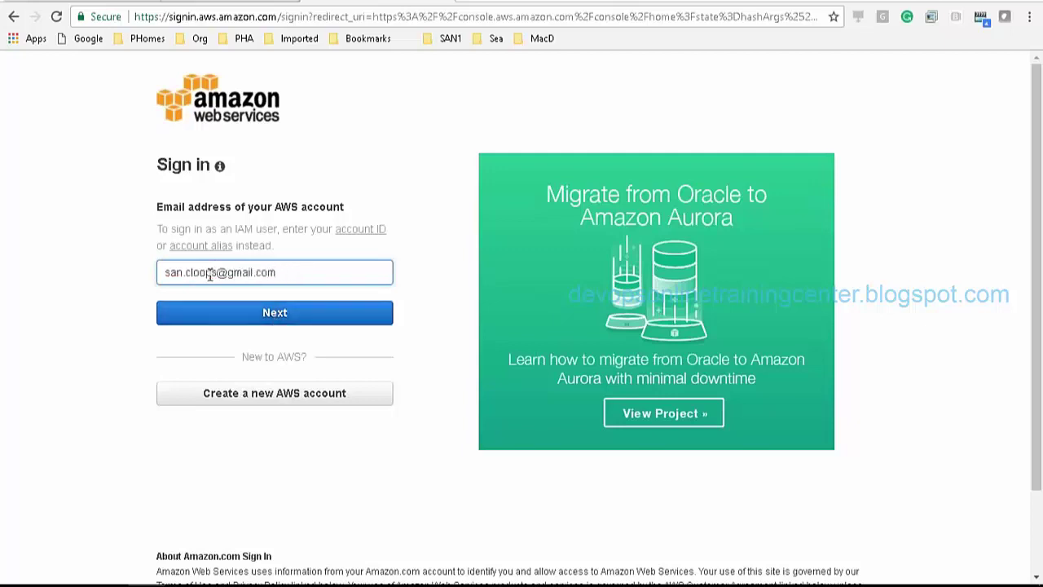
pyautogui.write('udo')
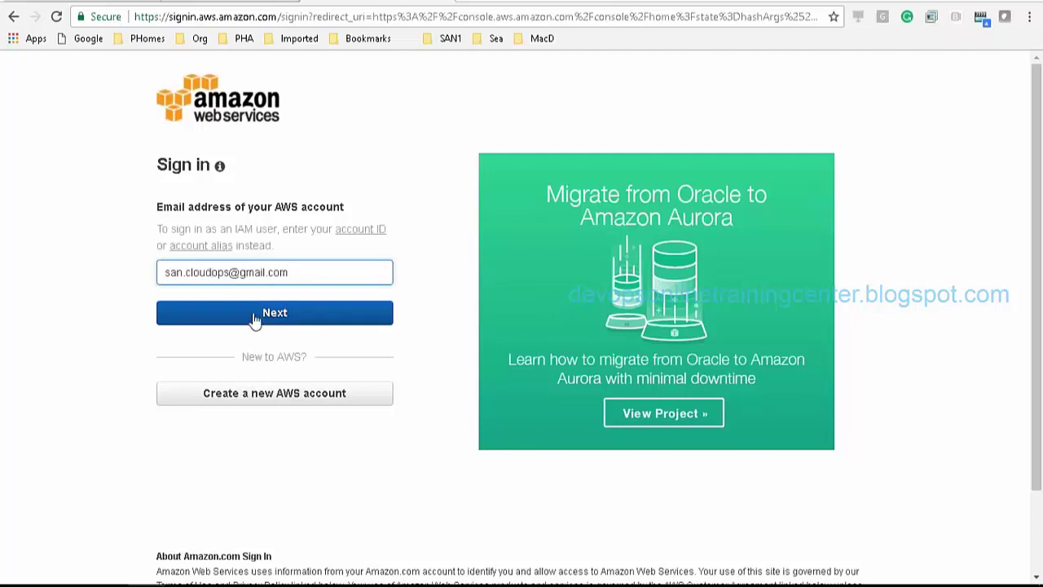
pyautogui.click(265, 318)
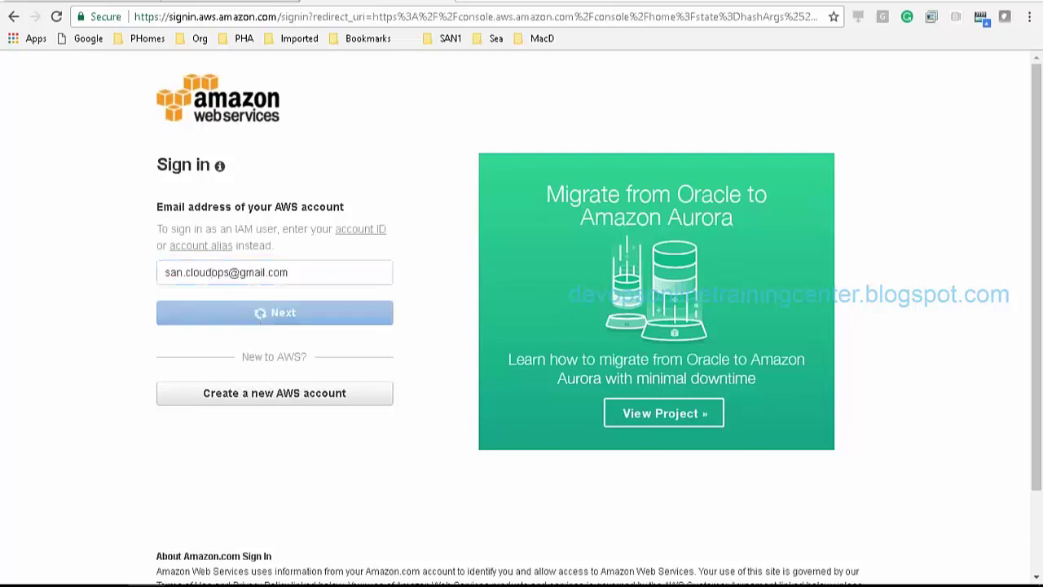
pyautogui.write('•••••••••••')
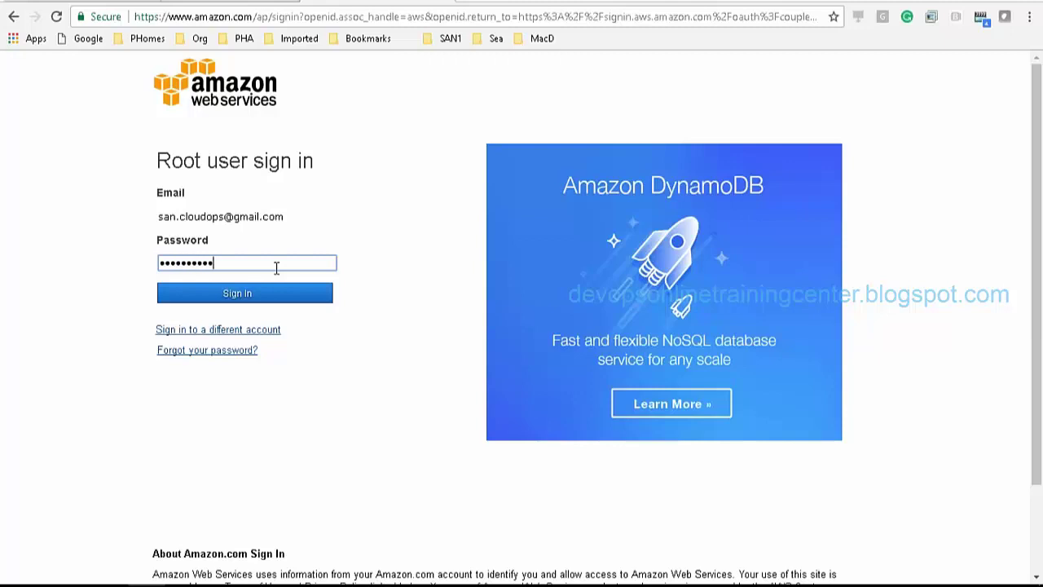
pyautogui.press('Return')
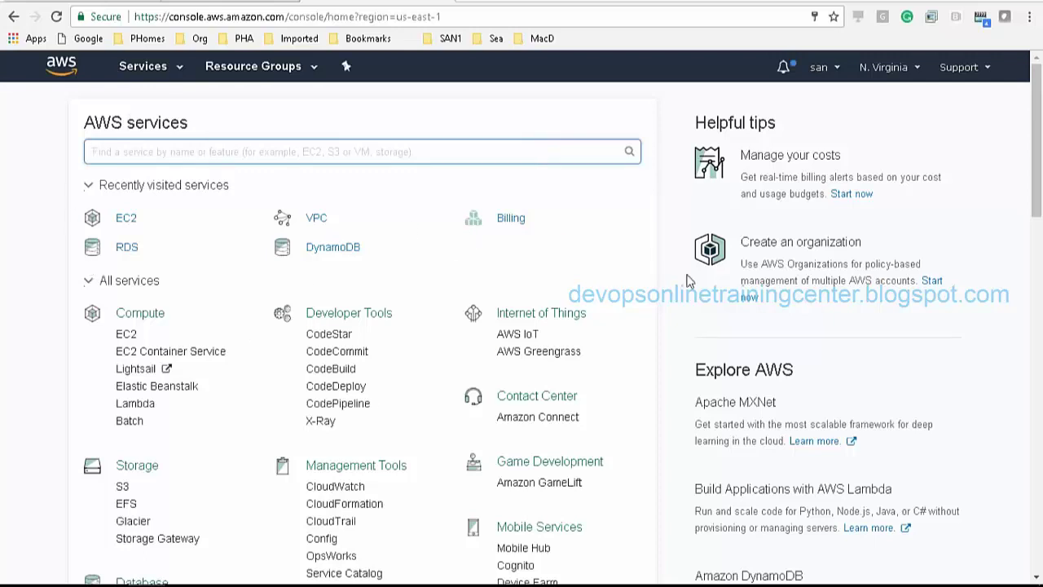
pyautogui.moveTo(1039, 108)
pyautogui.mouseDown()
pyautogui.moveTo(1040, 316)
pyautogui.moveTo(1040, 109)
pyautogui.mouseUp()
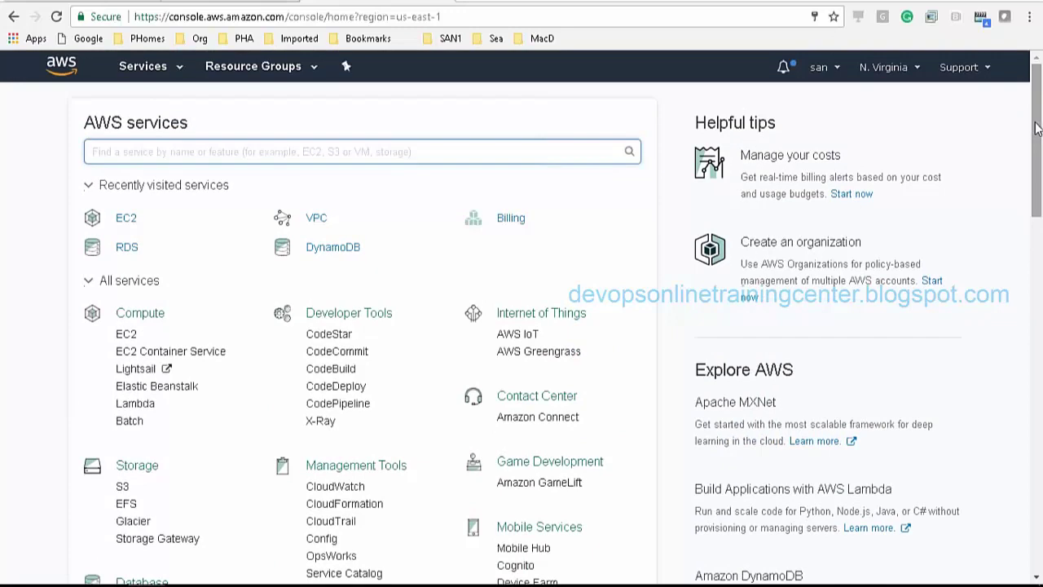
pyautogui.moveTo(1036, 128); pyautogui.dragTo(1038, 162)
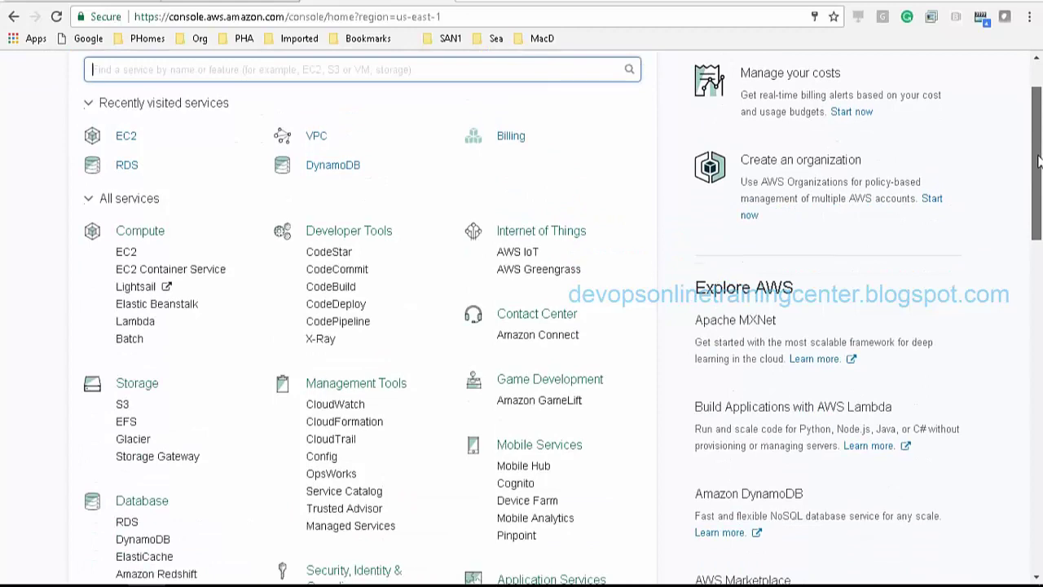
pyautogui.moveTo(1038, 162); pyautogui.dragTo(1038, 187)
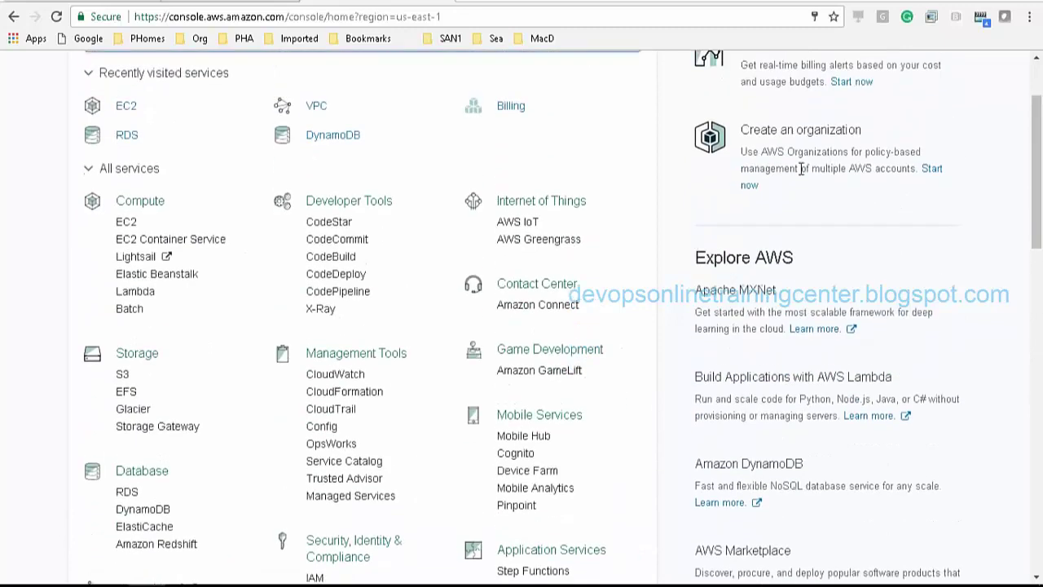
# Open the EC2 service from the Compute group of All services
pyautogui.click(127, 227)
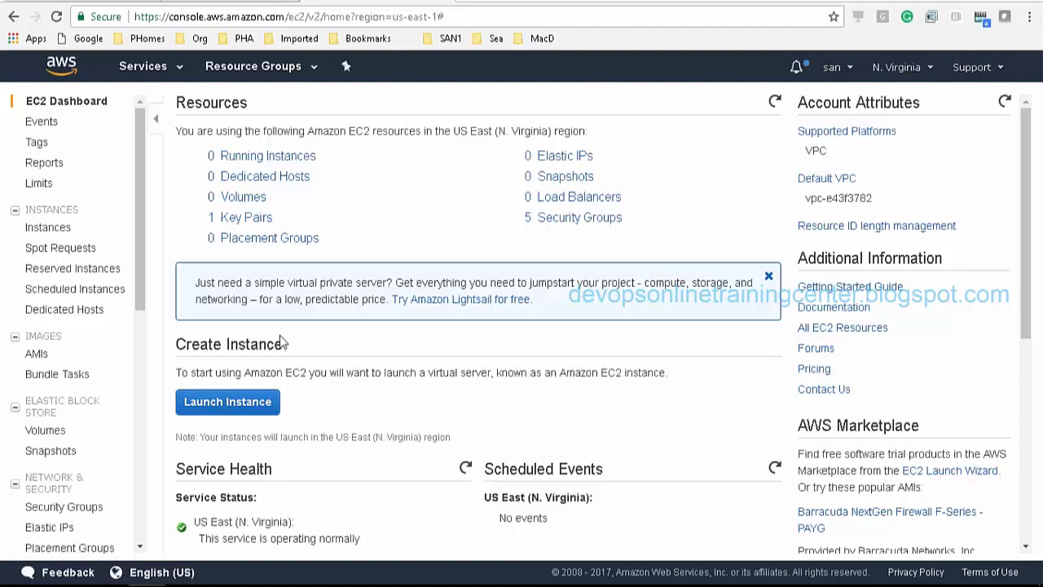
# Launch a new instance and scroll the Quick Start AMIs to Ubuntu Server 16.04 LTS
pyautogui.click(247, 414)
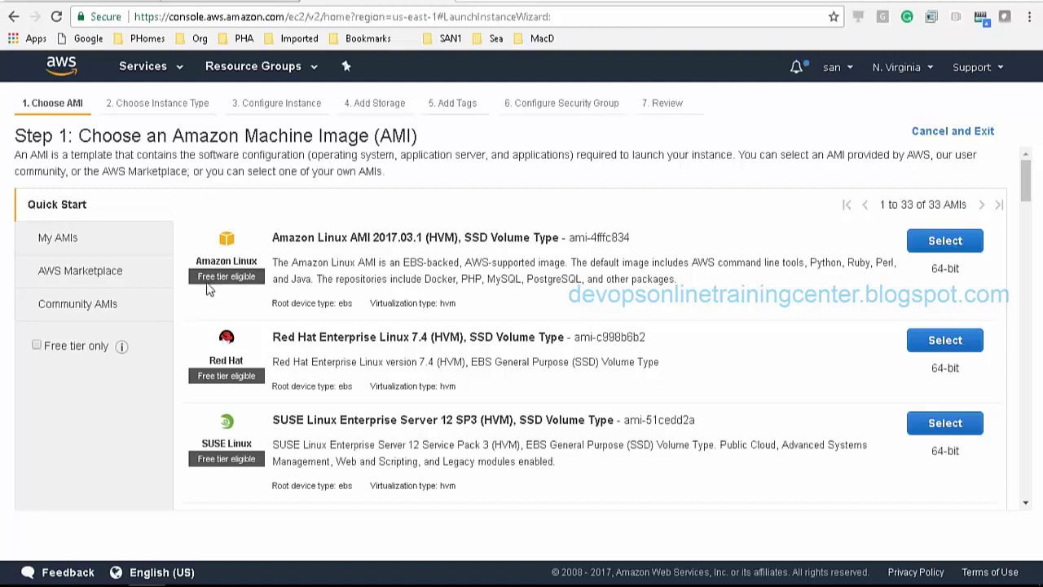
pyautogui.doubleClick(237, 277)
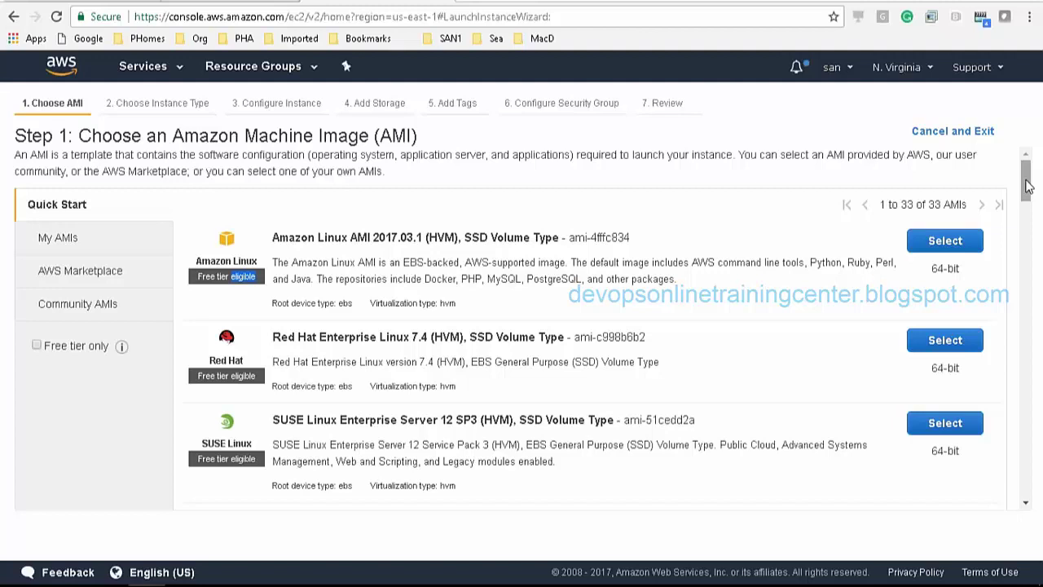
pyautogui.moveTo(1027, 186); pyautogui.dragTo(1032, 206)
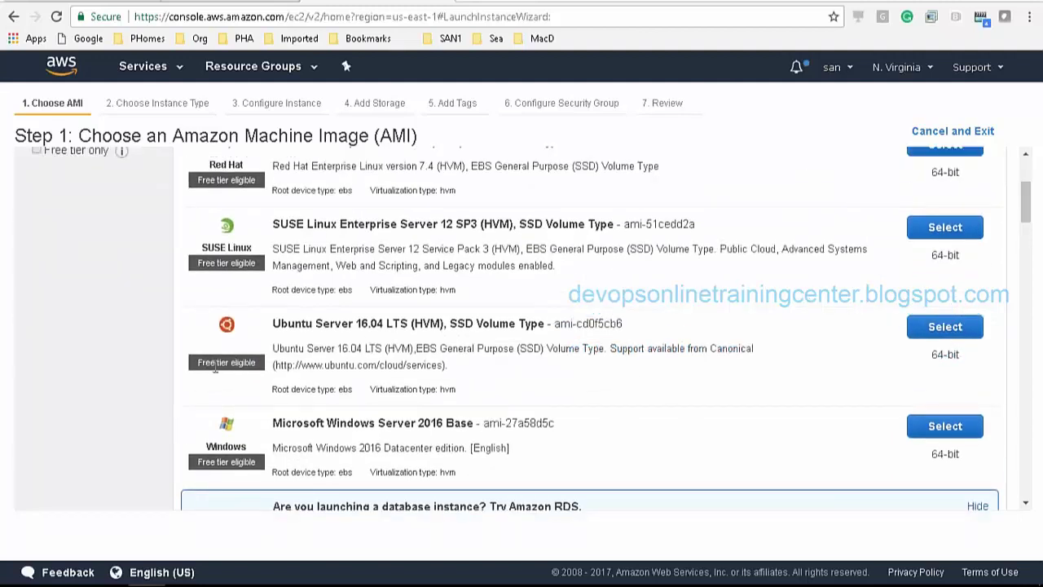
pyautogui.moveTo(360, 324); pyautogui.dragTo(379, 325)
# Choose Ubuntu Server 16.04 and point out t2.micro's 1 vCPU, 1 GiB memory and EBS-only storage
pyautogui.click(945, 327)
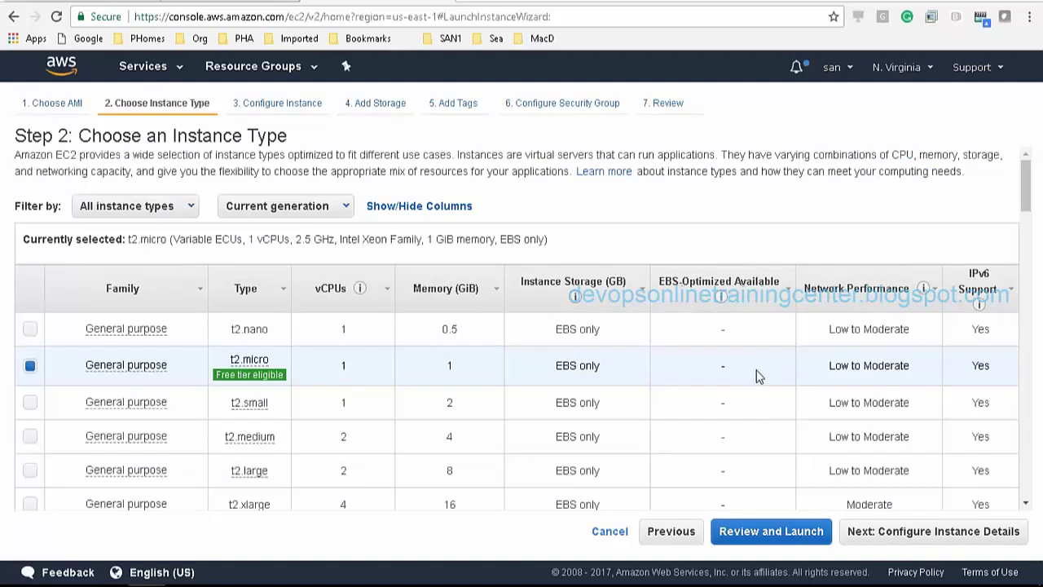
pyautogui.moveTo(1028, 187); pyautogui.dragTo(1028, 199)
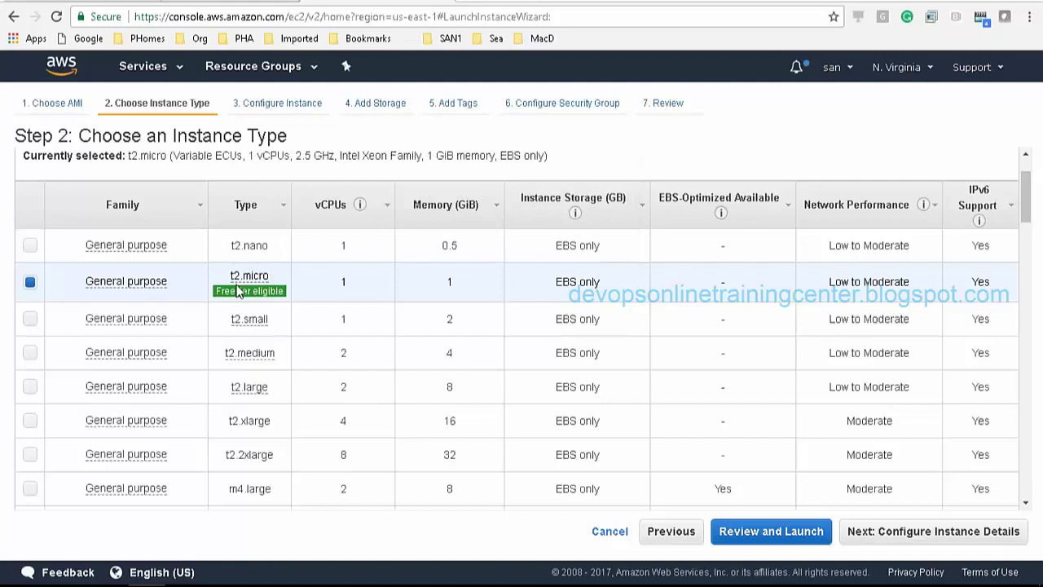
pyautogui.moveTo(237, 291)
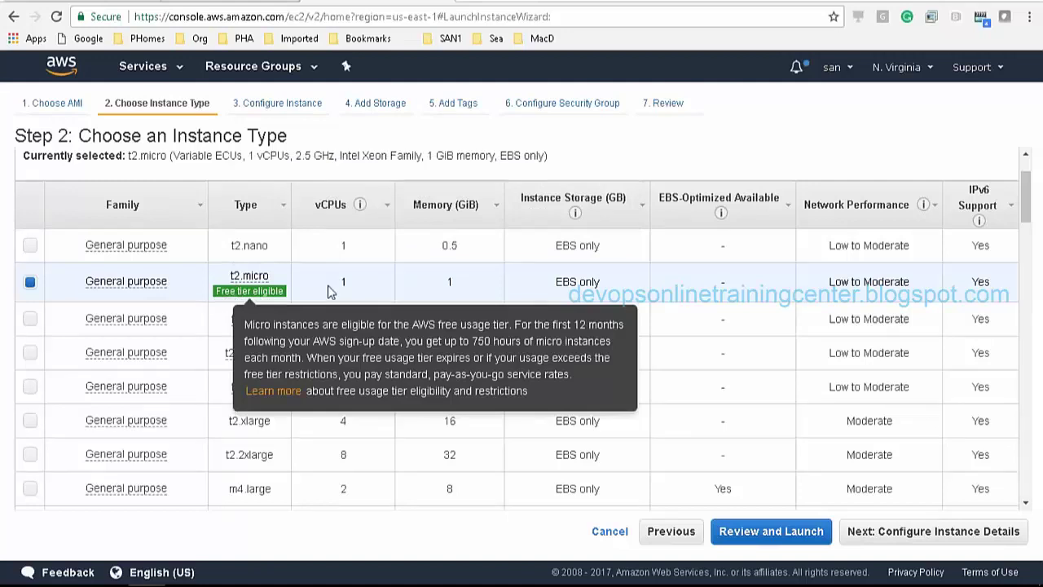
pyautogui.moveTo(341, 282); pyautogui.dragTo(352, 290)
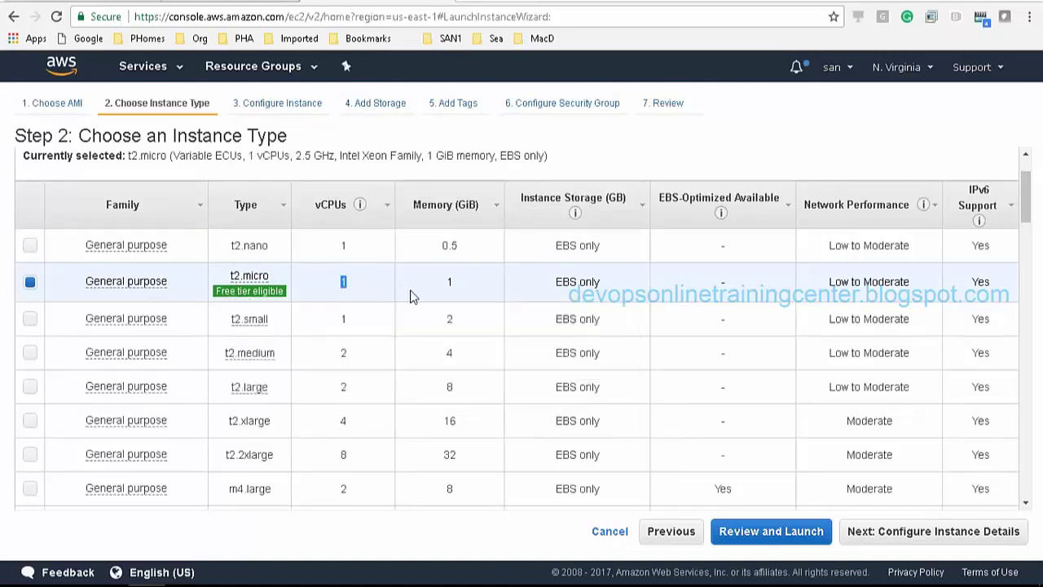
pyautogui.click(447, 291)
pyautogui.moveTo(446, 291); pyautogui.dragTo(457, 295)
pyautogui.moveTo(556, 291); pyautogui.dragTo(603, 283)
pyautogui.click(605, 295)
pyautogui.click(611, 291)
pyautogui.moveTo(552, 280); pyautogui.dragTo(580, 281)
pyautogui.click(680, 289)
# Point out t2.micro's Low to Moderate network performance and IPv6 support
pyautogui.moveTo(831, 280); pyautogui.dragTo(887, 298)
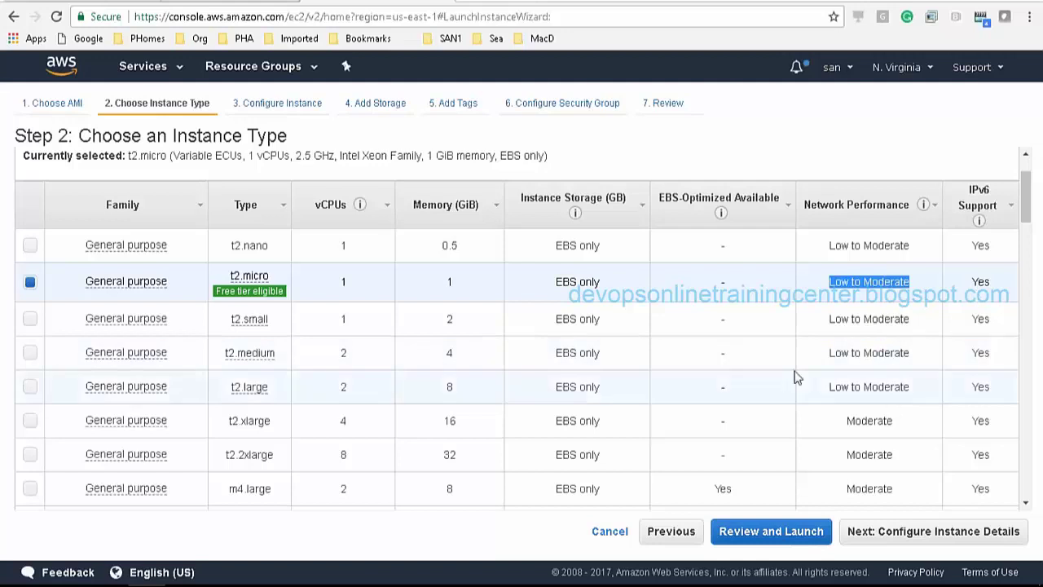
pyautogui.click(980, 283)
pyautogui.doubleClick(980, 283)
pyautogui.click(947, 299)
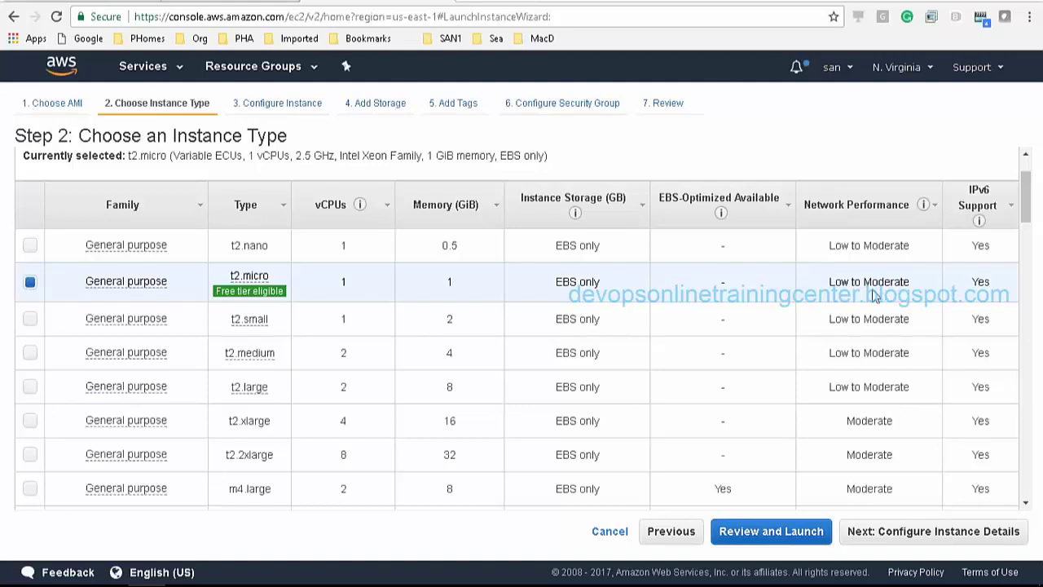
pyautogui.moveTo(827, 283); pyautogui.dragTo(918, 287)
pyautogui.click(919, 287)
# Compare with t2.xlarge's Moderate network performance, then select t2.micro as the instance type
pyautogui.moveTo(849, 420); pyautogui.dragTo(891, 420)
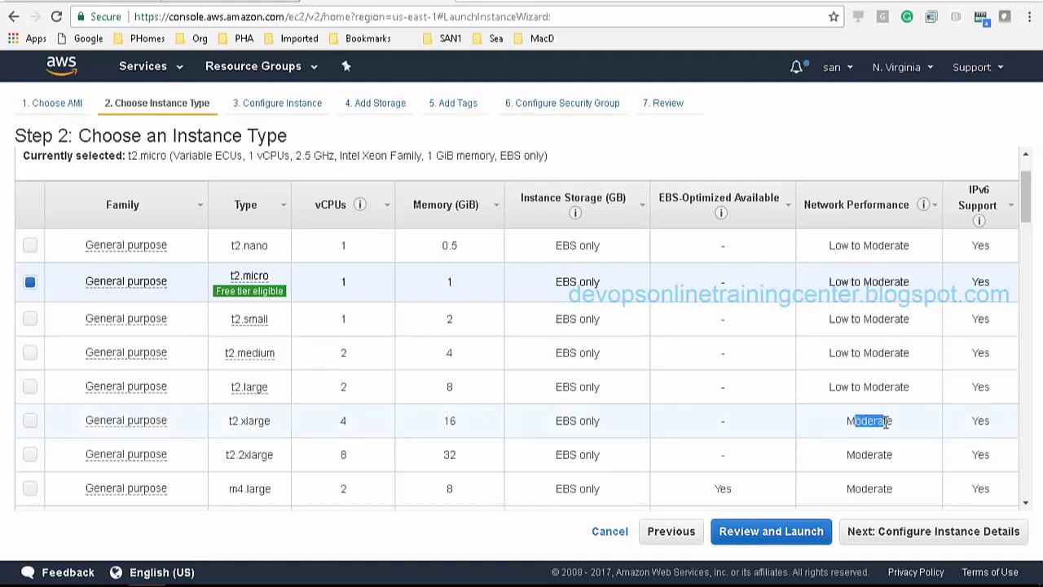
pyautogui.click(894, 414)
pyautogui.moveTo(1024, 225); pyautogui.dragTo(1029, 298)
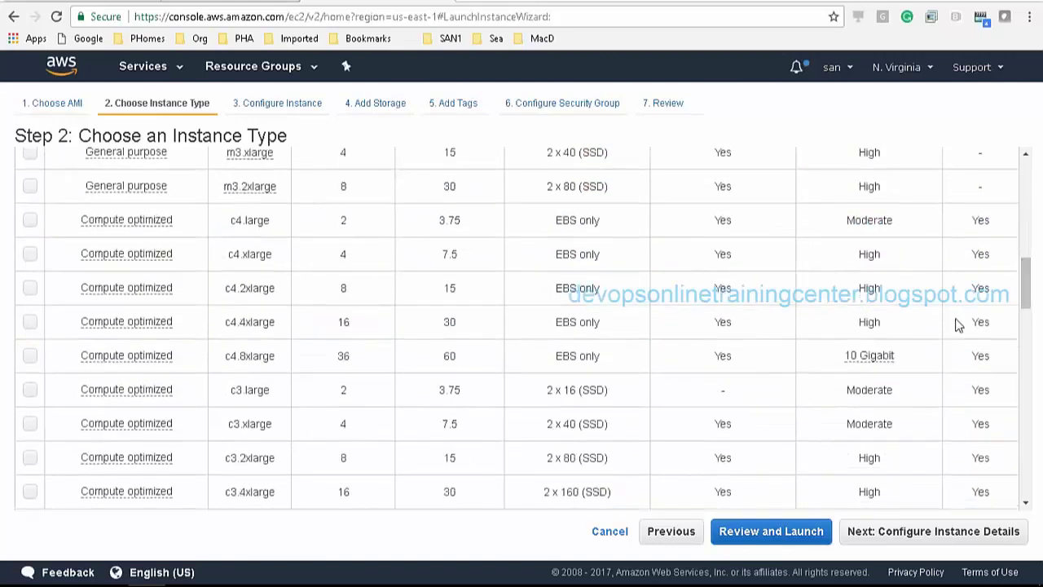
pyautogui.moveTo(882, 355); pyautogui.dragTo(868, 355)
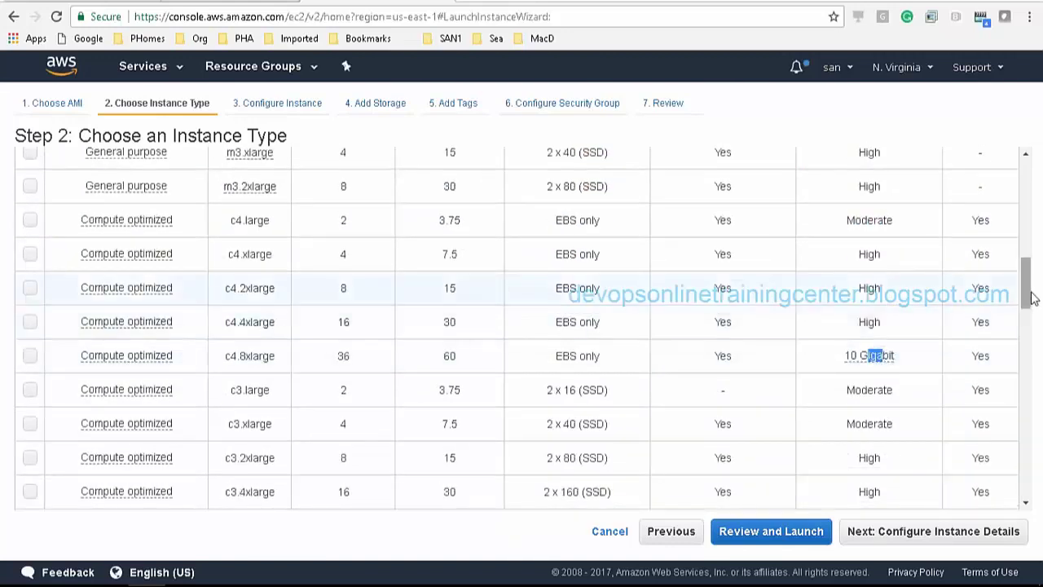
pyautogui.moveTo(1027, 286); pyautogui.dragTo(1030, 229)
pyautogui.moveTo(829, 175); pyautogui.dragTo(917, 192)
pyautogui.click(917, 192)
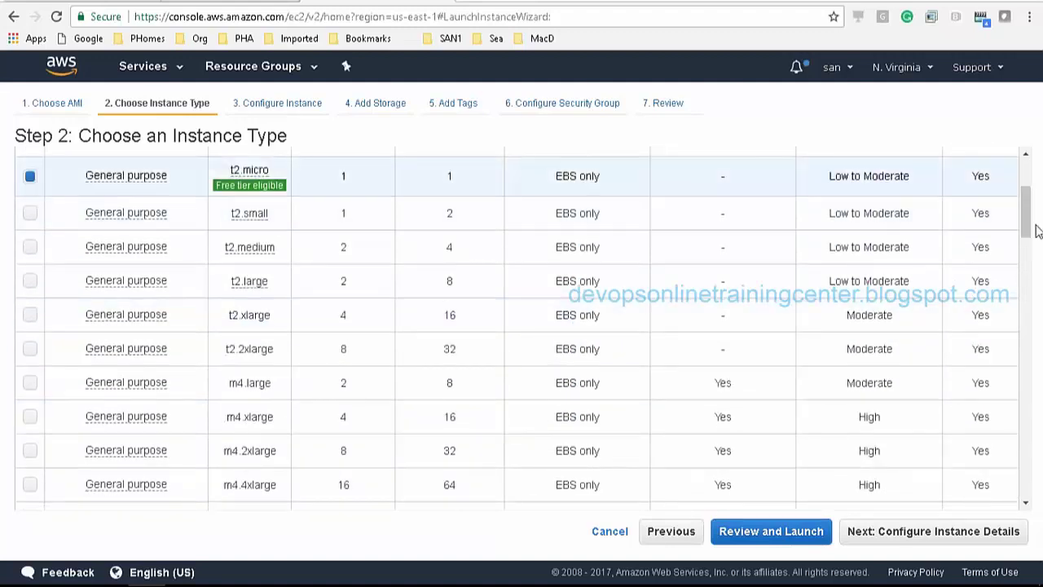
pyautogui.scroll(1, 1029, 230)
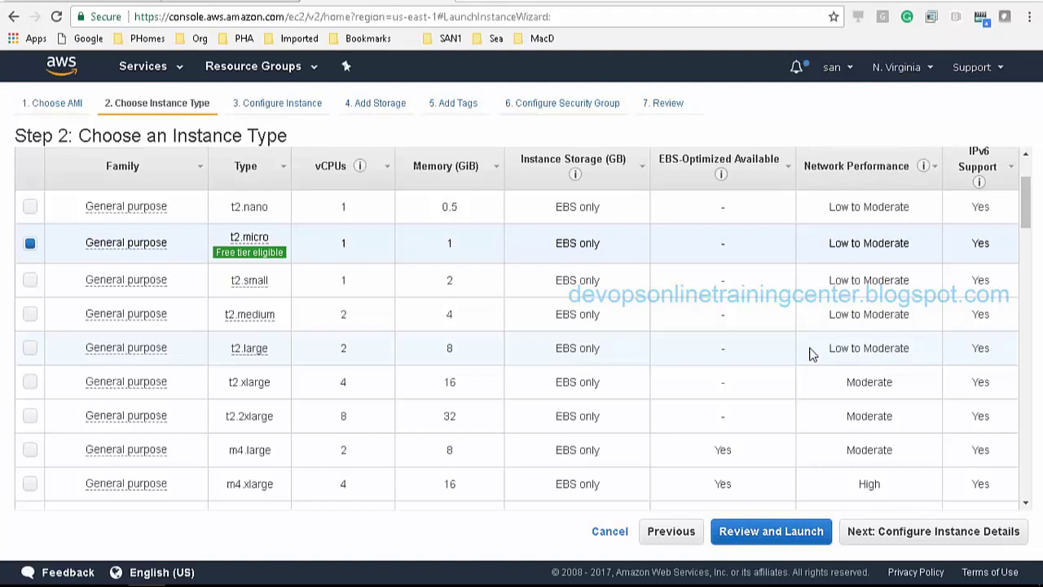
pyautogui.moveTo(249, 280)
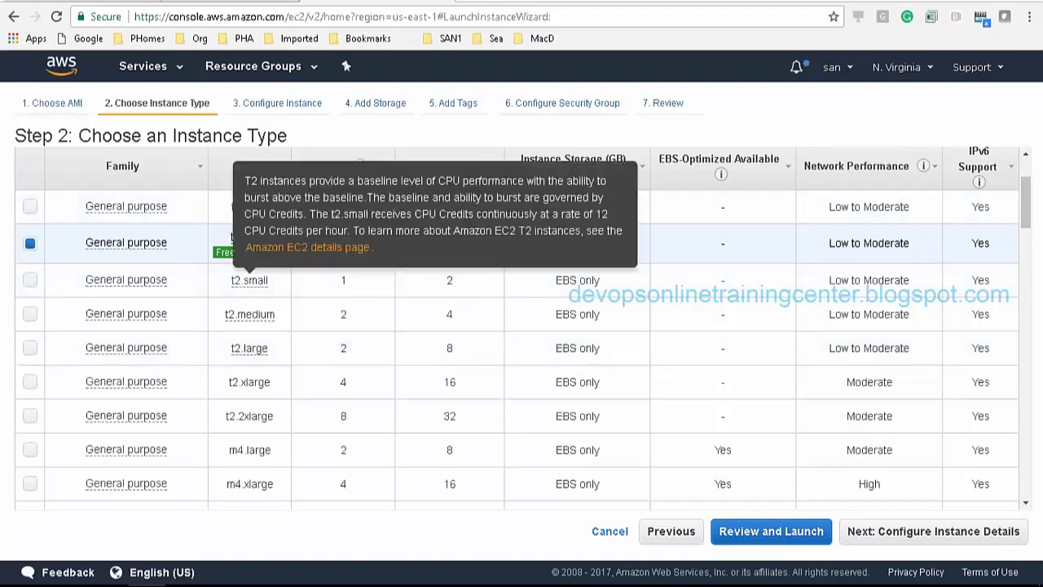
pyautogui.moveTo(226, 255)
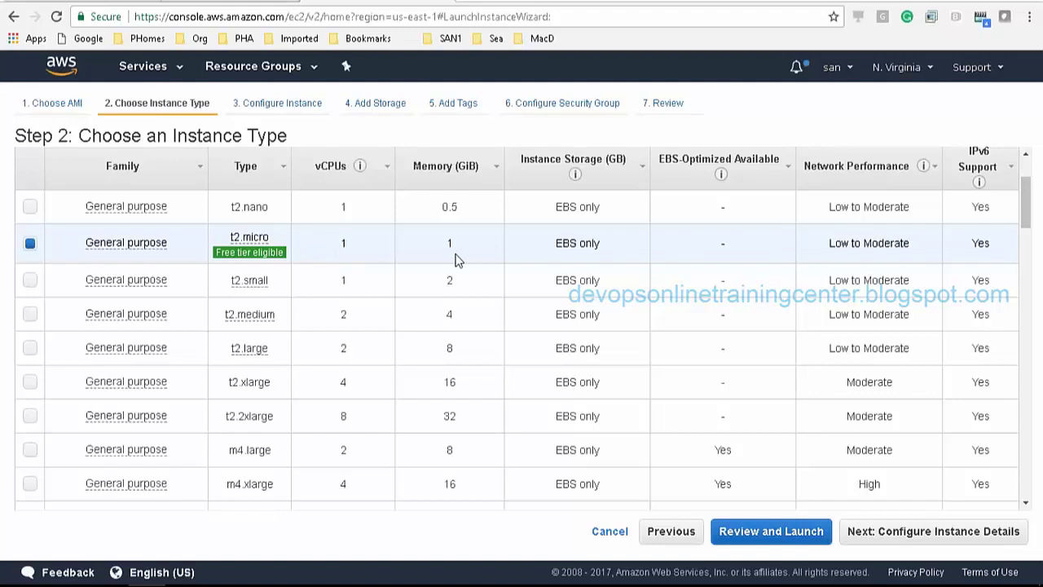
pyautogui.moveTo(303, 303)
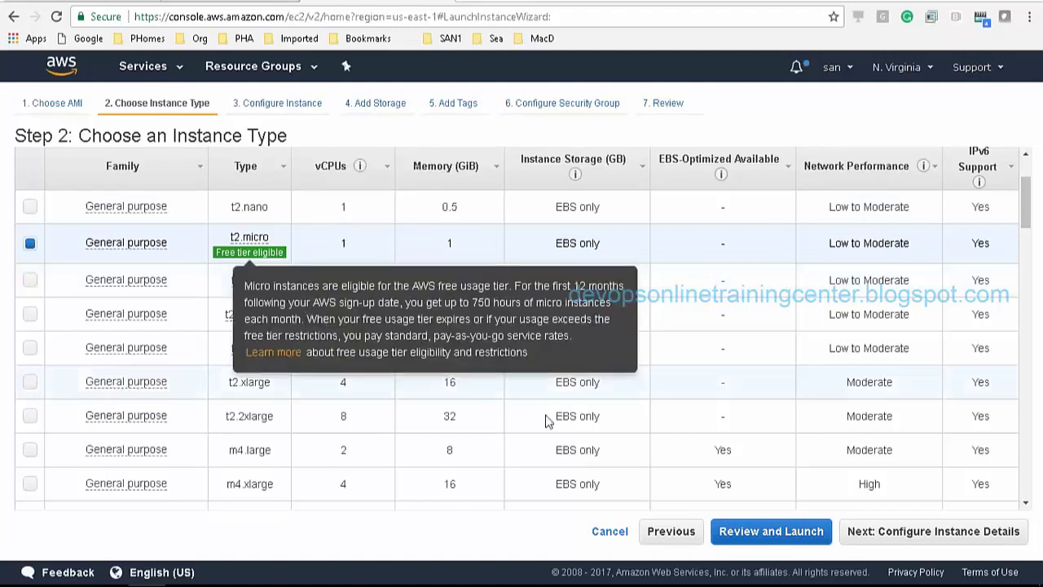
# Keep Number of instances at 1 in the instance details and move on to storage
pyautogui.click(896, 533)
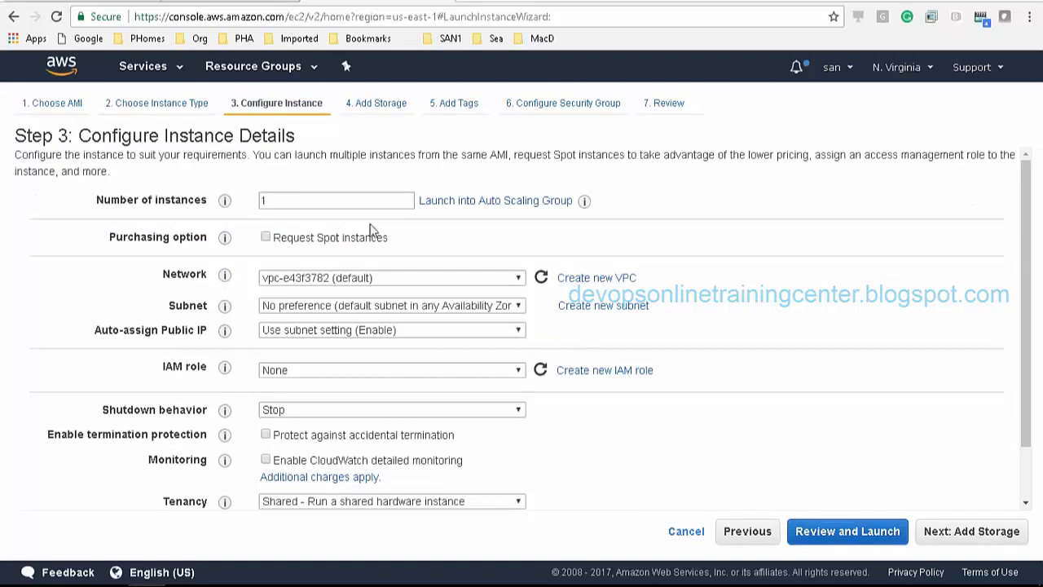
pyautogui.doubleClick(310, 202)
pyautogui.write('1')
pyautogui.doubleClick(309, 203)
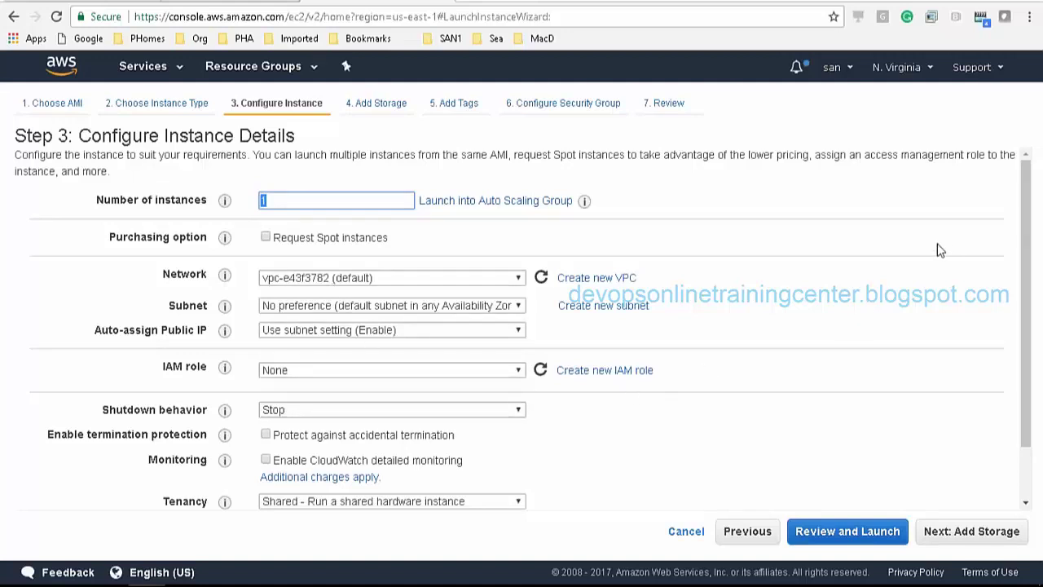
pyautogui.moveTo(1025, 275); pyautogui.dragTo(986, 467)
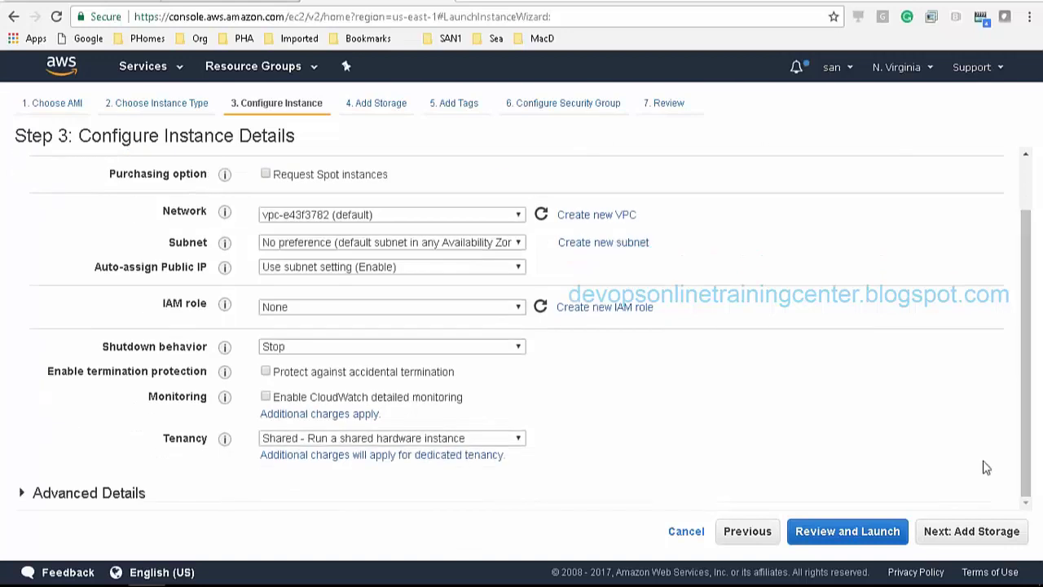
pyautogui.click(950, 536)
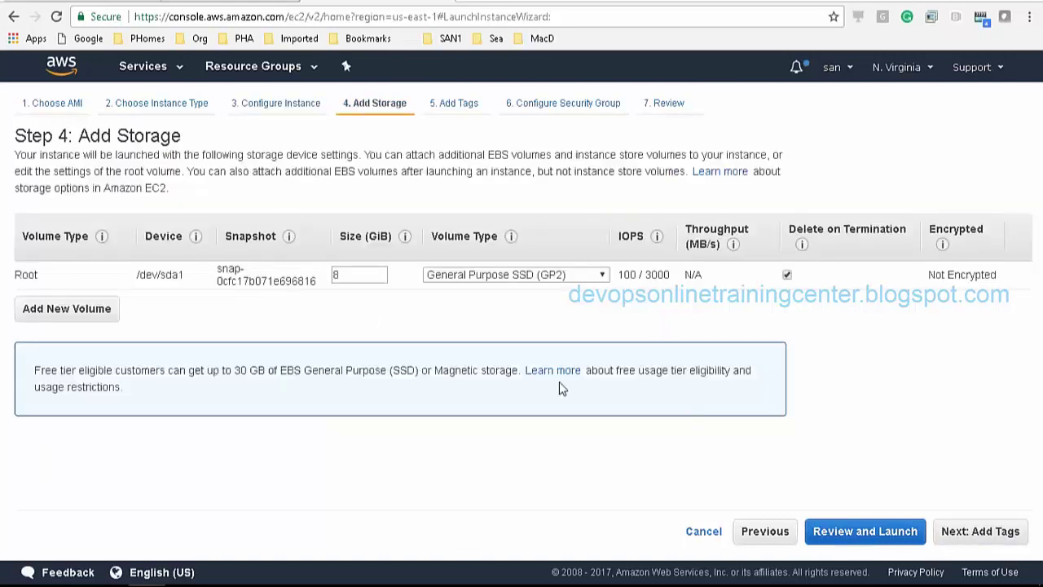
pyautogui.doubleClick(363, 278)
pyautogui.click(363, 277)
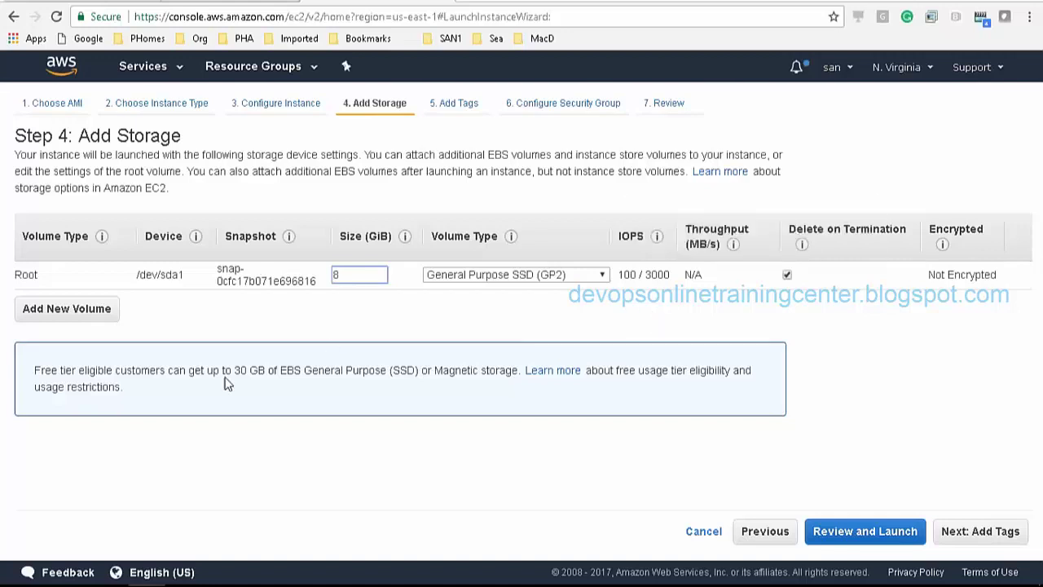
pyautogui.doubleClick(335, 275)
pyautogui.click(342, 274)
pyautogui.click(301, 319)
pyautogui.click(59, 312)
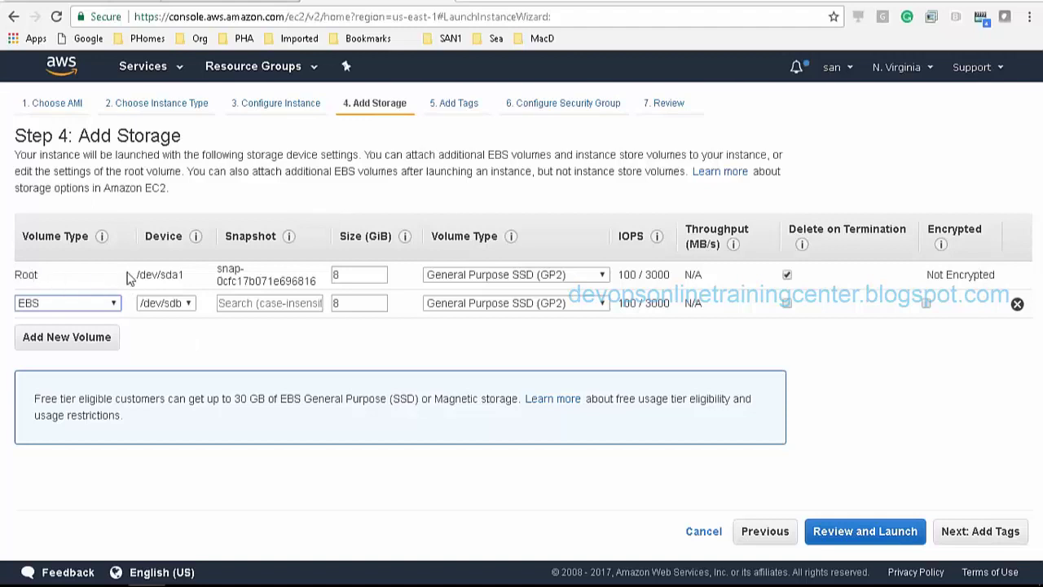
pyautogui.doubleClick(365, 276)
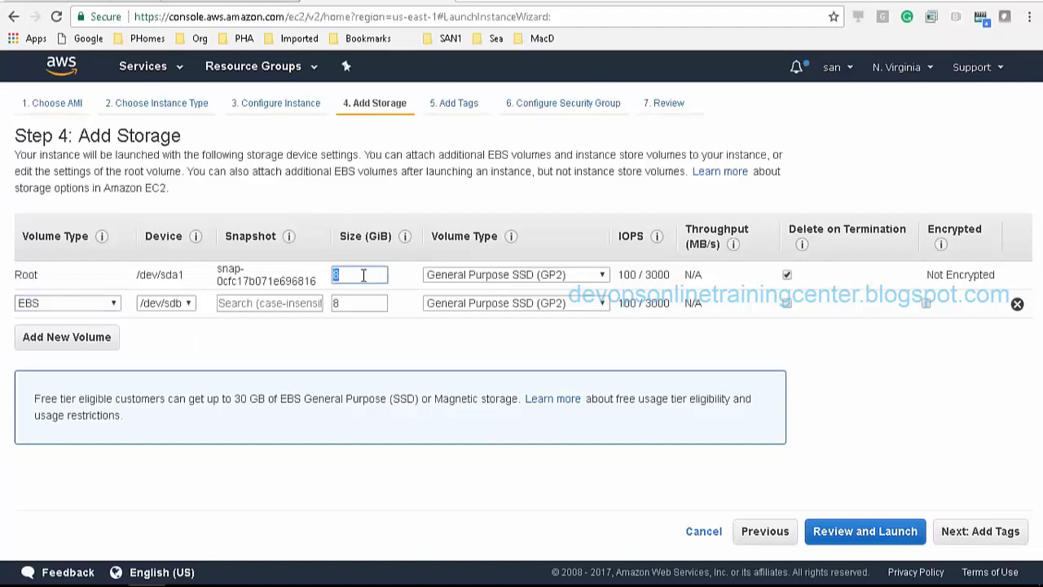
pyautogui.click(319, 330)
pyautogui.moveTo(658, 316)
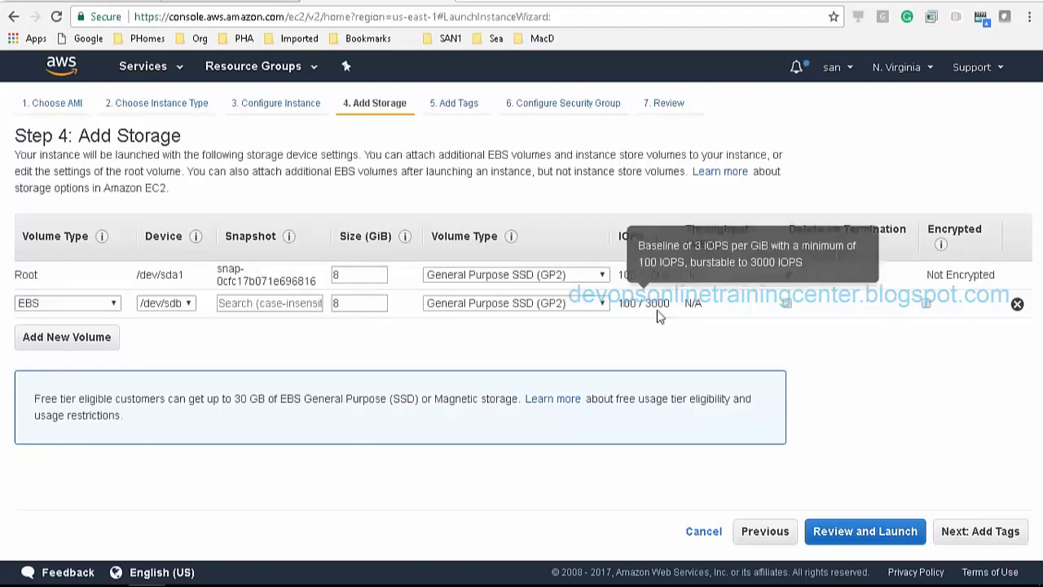
pyautogui.click(1018, 305)
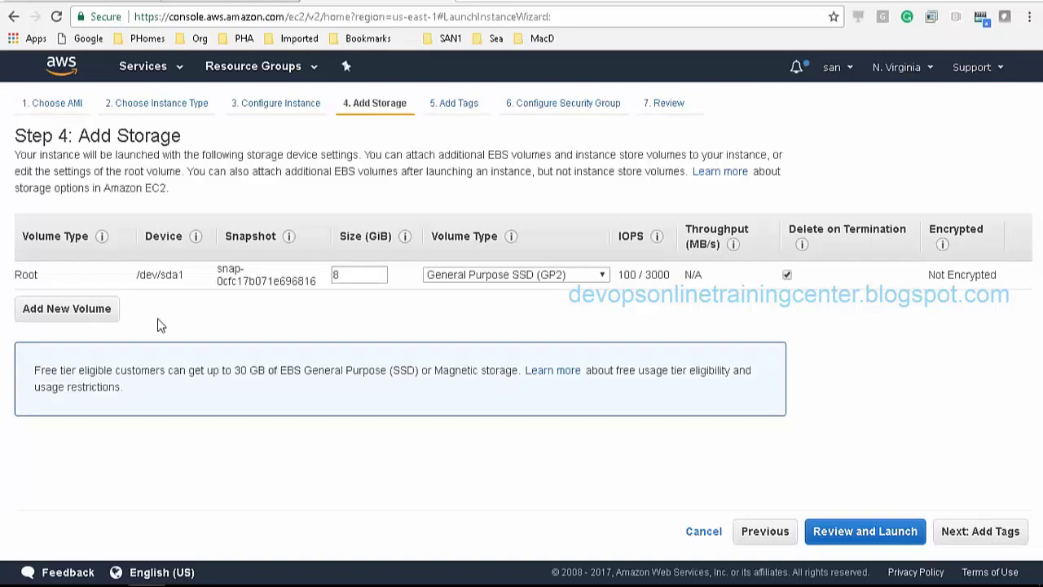
# Add an extra /dev/sdb EBS volume, then remove it and continue to the tags step
pyautogui.click(104, 311)
pyautogui.click(193, 313)
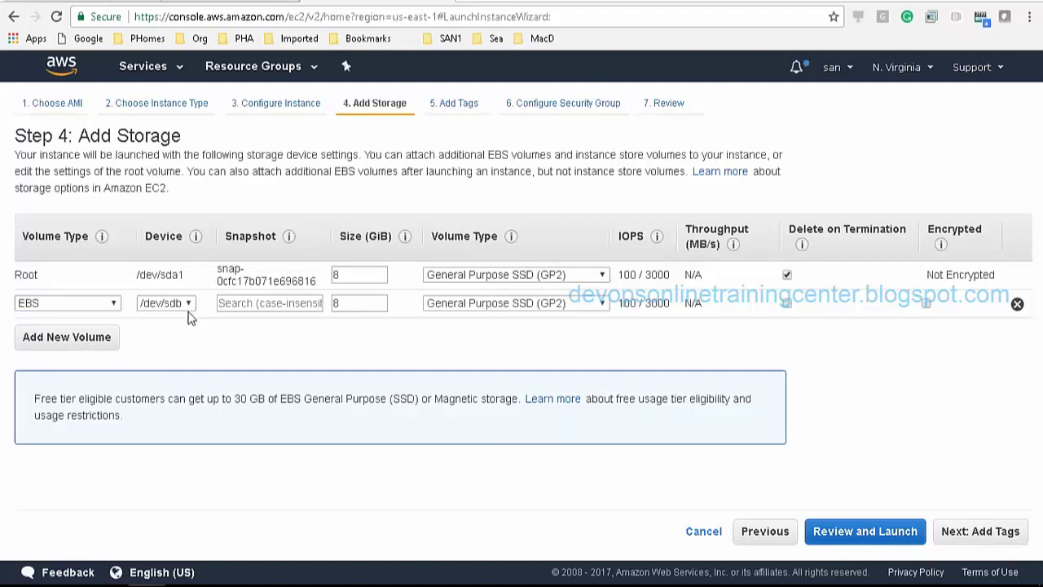
pyautogui.click(187, 305)
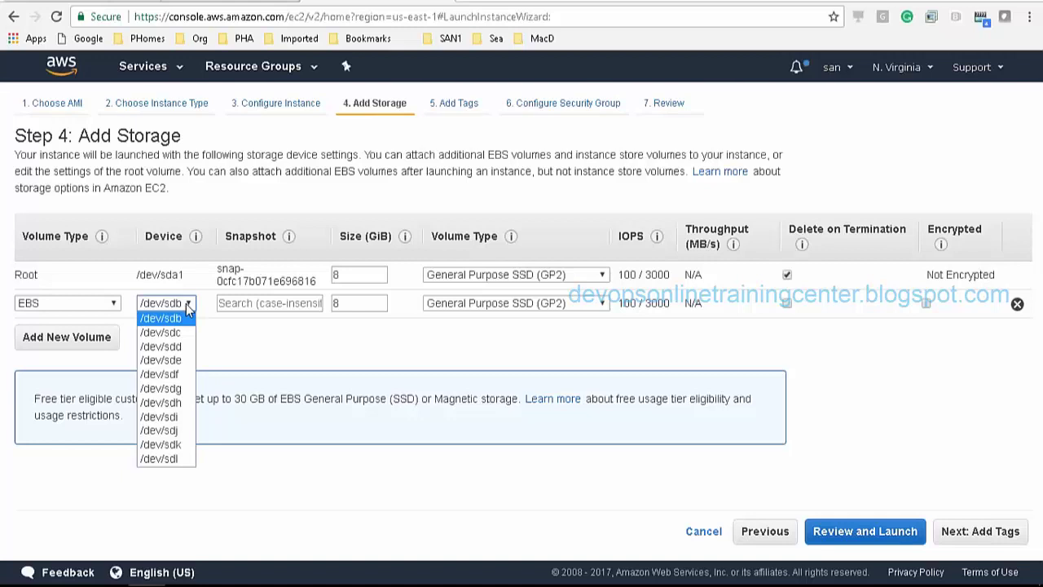
pyautogui.click(253, 340)
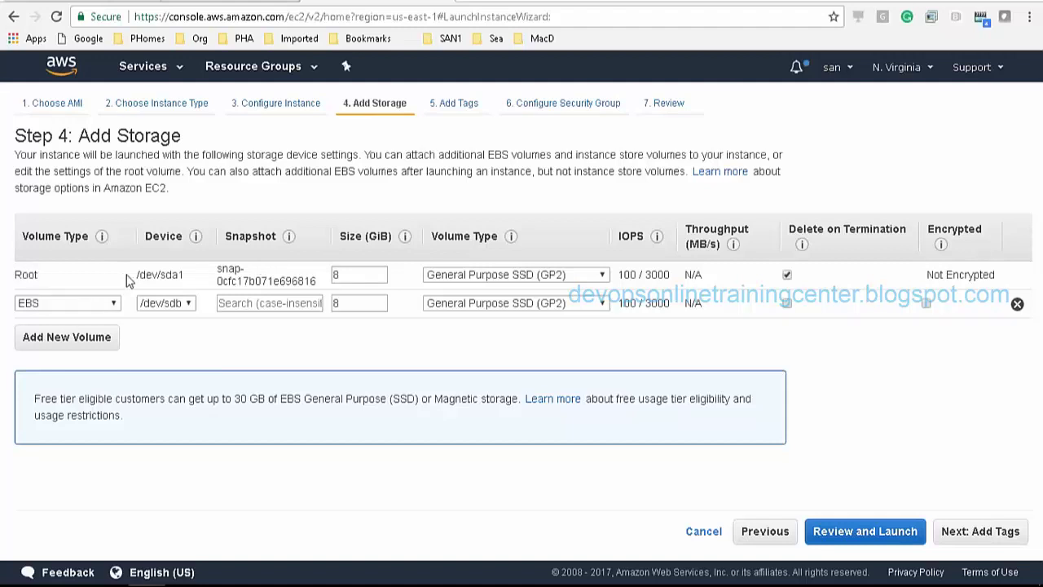
pyautogui.tripleClick(195, 278)
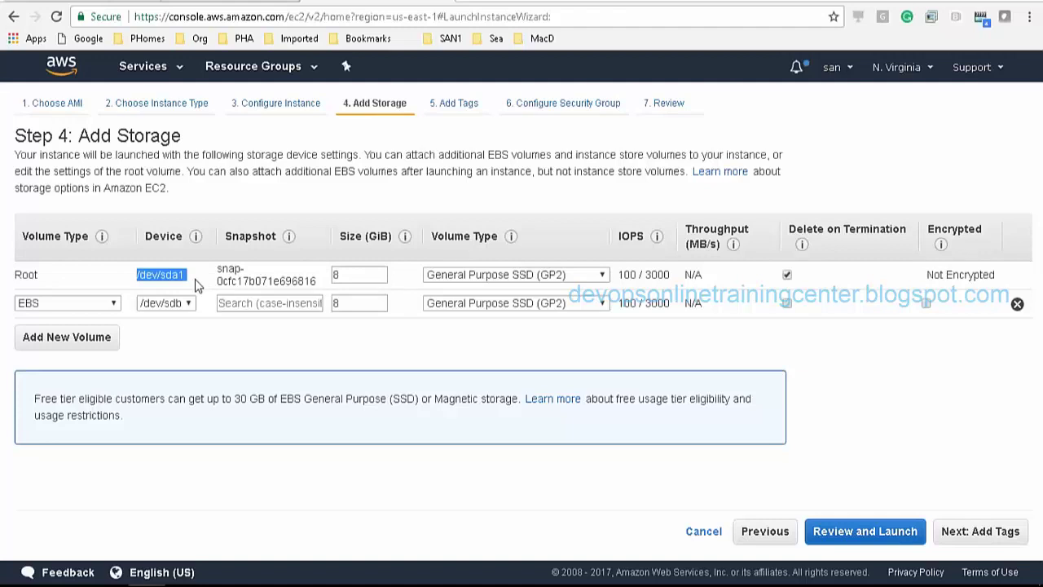
pyautogui.click(93, 284)
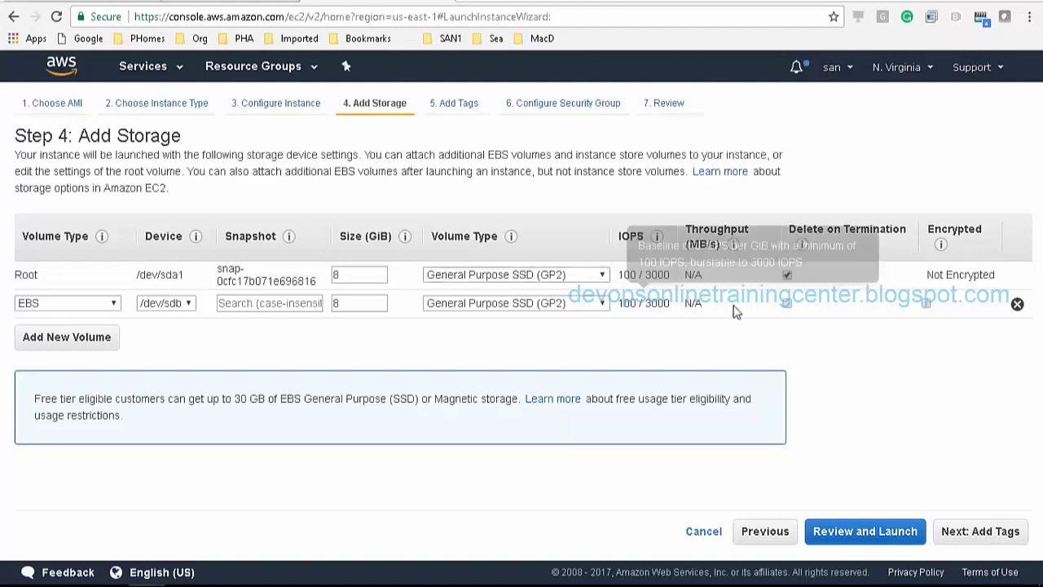
pyautogui.click(1017, 305)
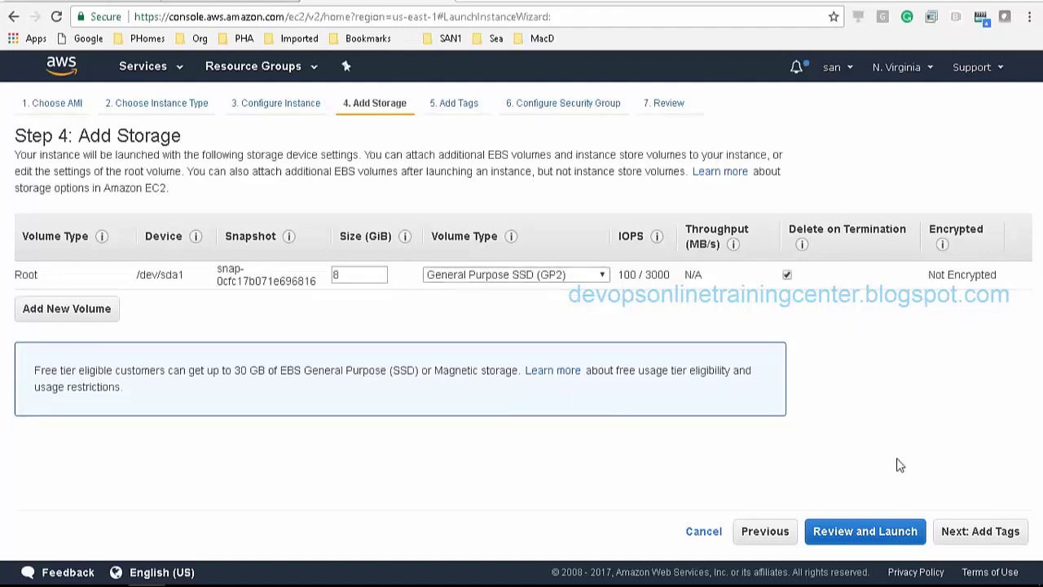
pyautogui.click(979, 534)
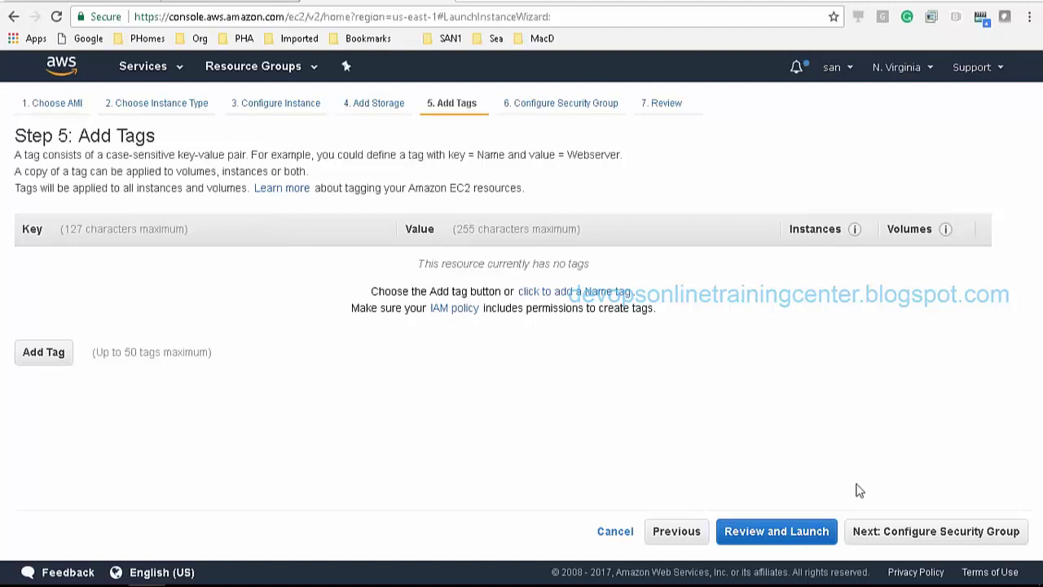
# Skip adding tags and continue to the security group configuration
pyautogui.click(930, 532)
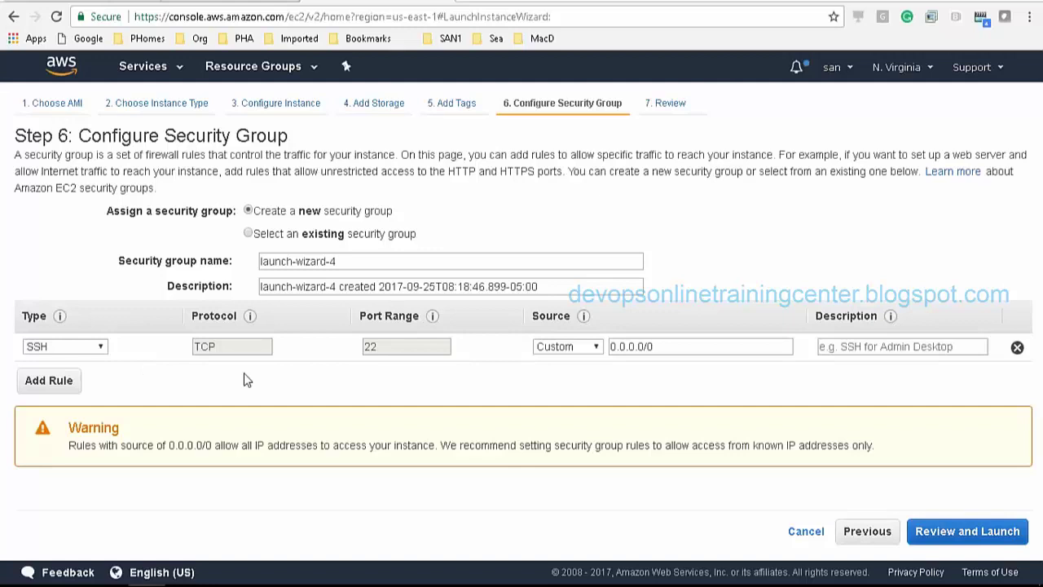
# Add HTTP and HTTPS rules to the launch-wizard-4 security group
pyautogui.click(51, 382)
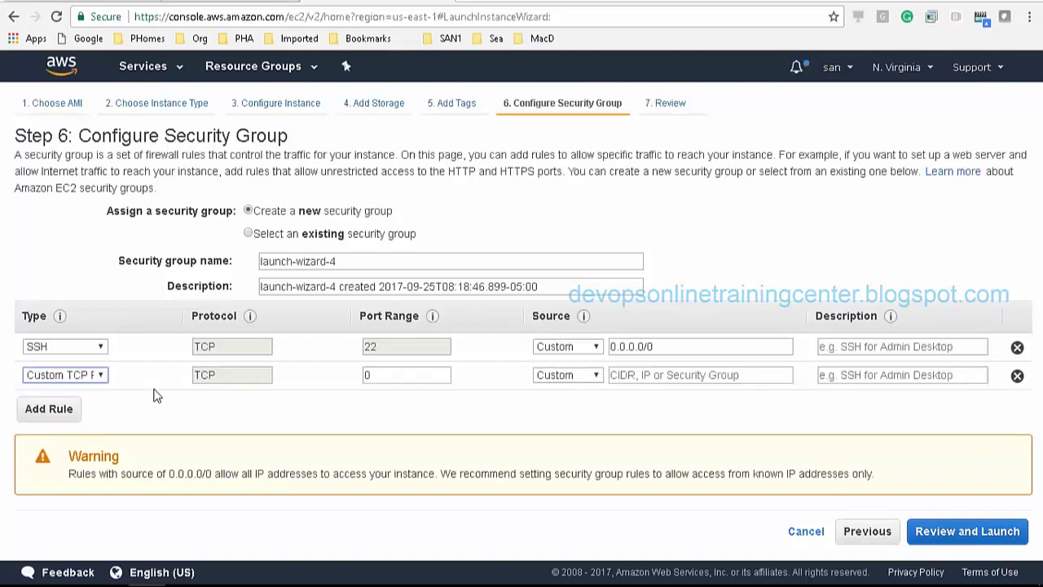
pyautogui.click(95, 380)
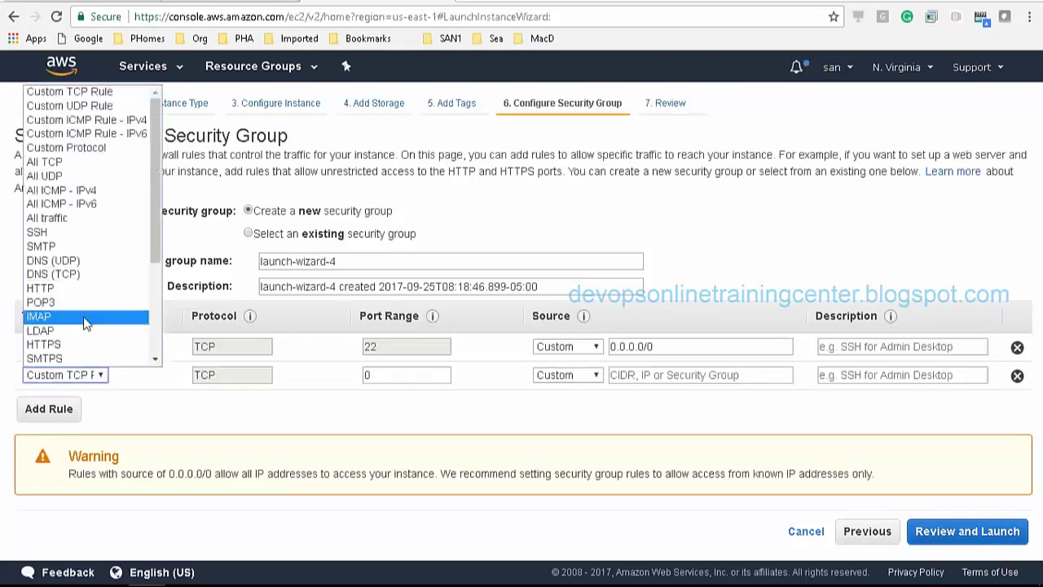
pyautogui.click(81, 289)
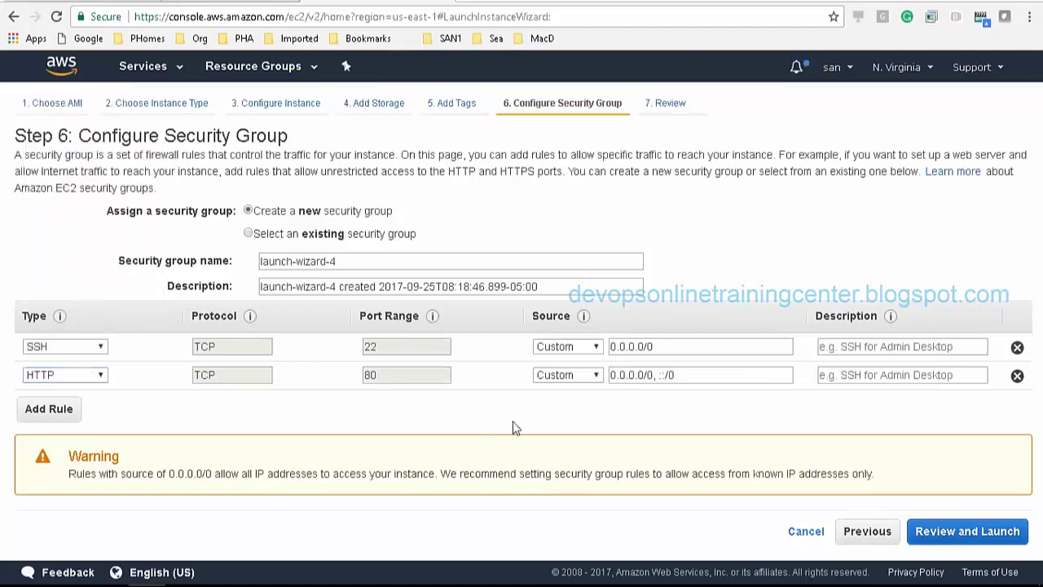
pyautogui.click(52, 407)
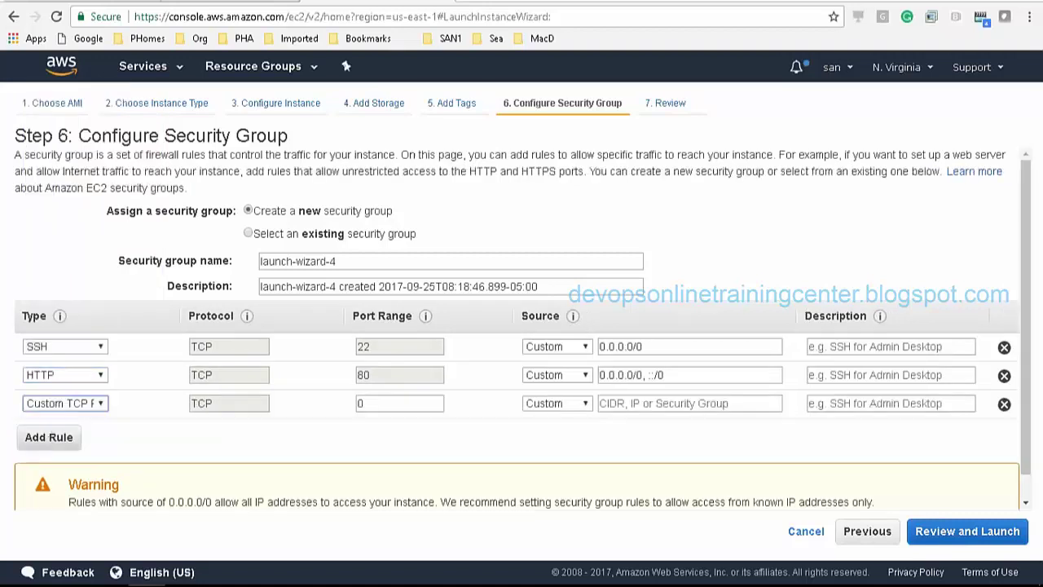
pyautogui.click(102, 405)
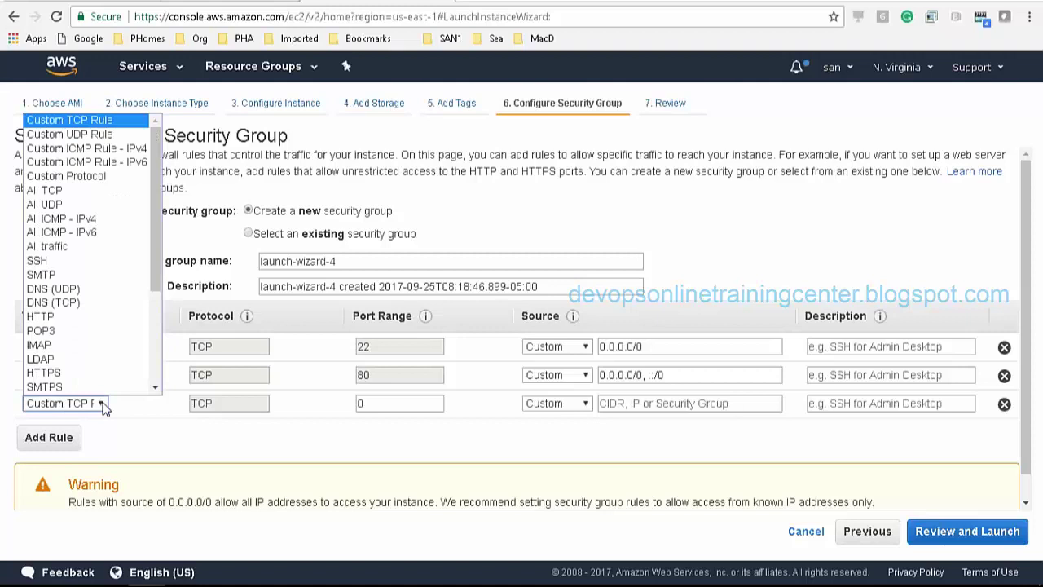
pyautogui.click(95, 373)
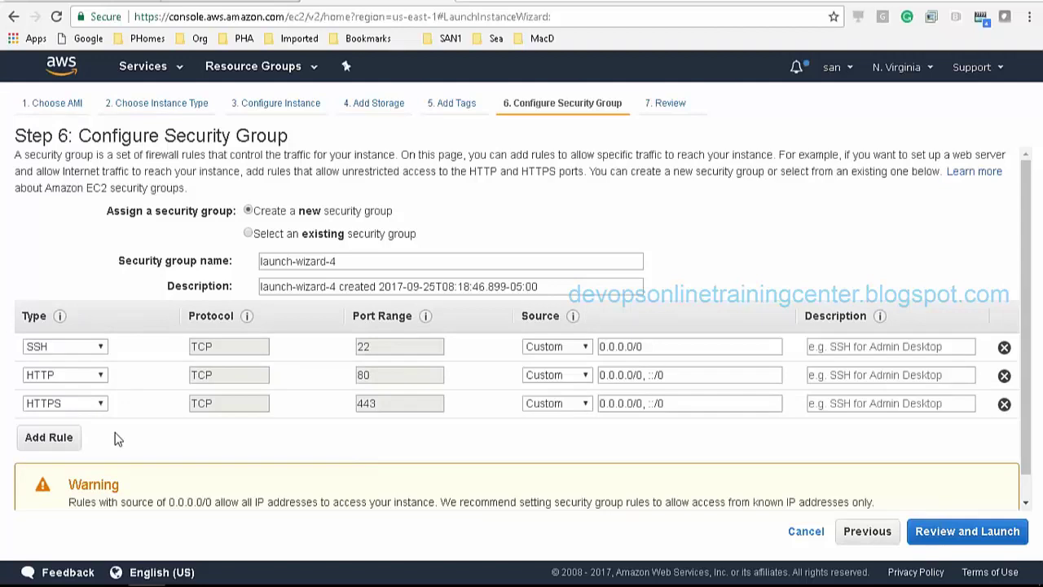
# Add a fourth rule of type All ICMP - IPv4
pyautogui.click(72, 437)
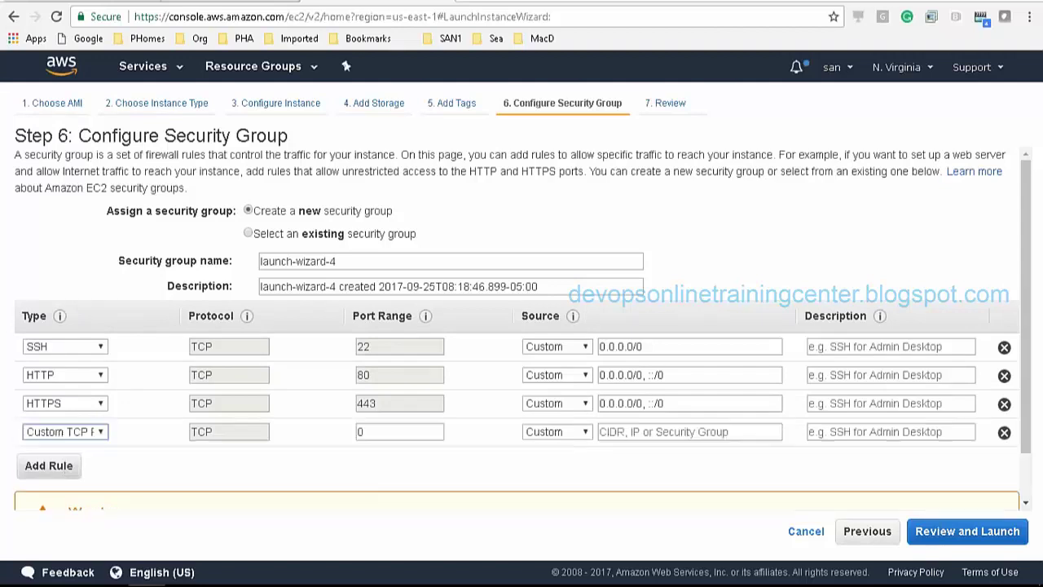
pyautogui.click(85, 432)
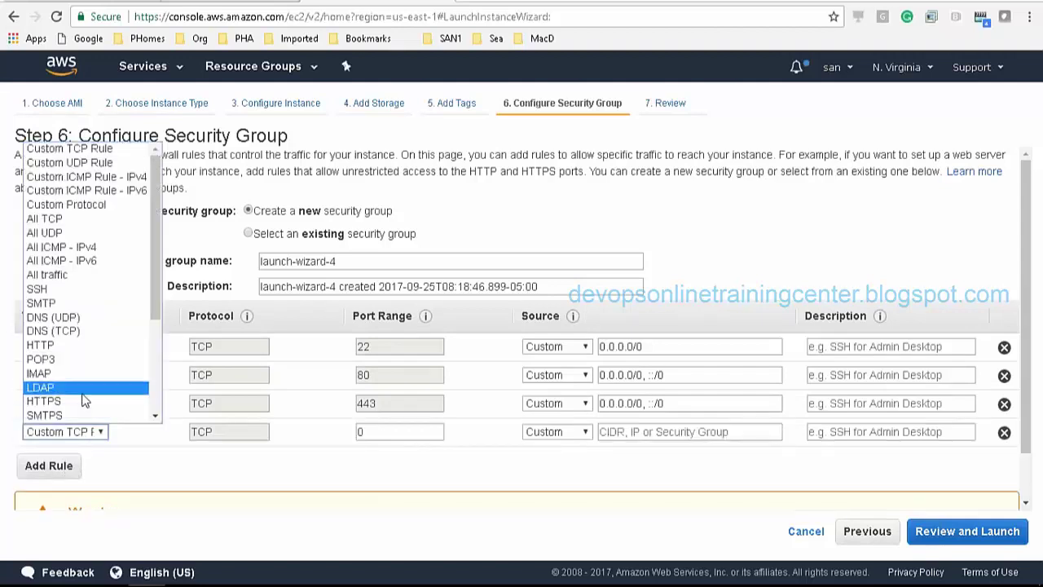
pyautogui.click(95, 247)
pyautogui.click(424, 479)
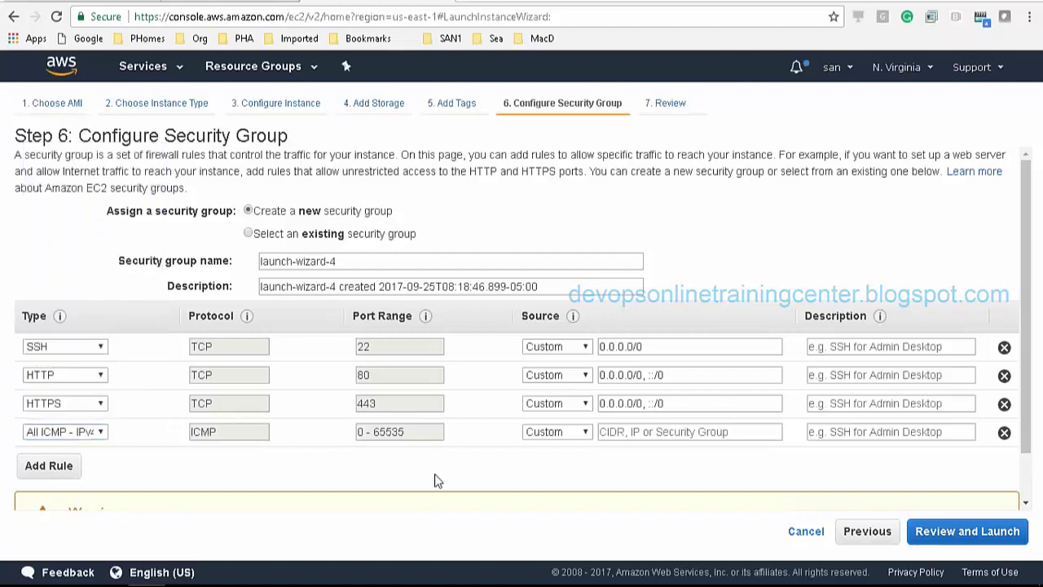
pyautogui.click(563, 347)
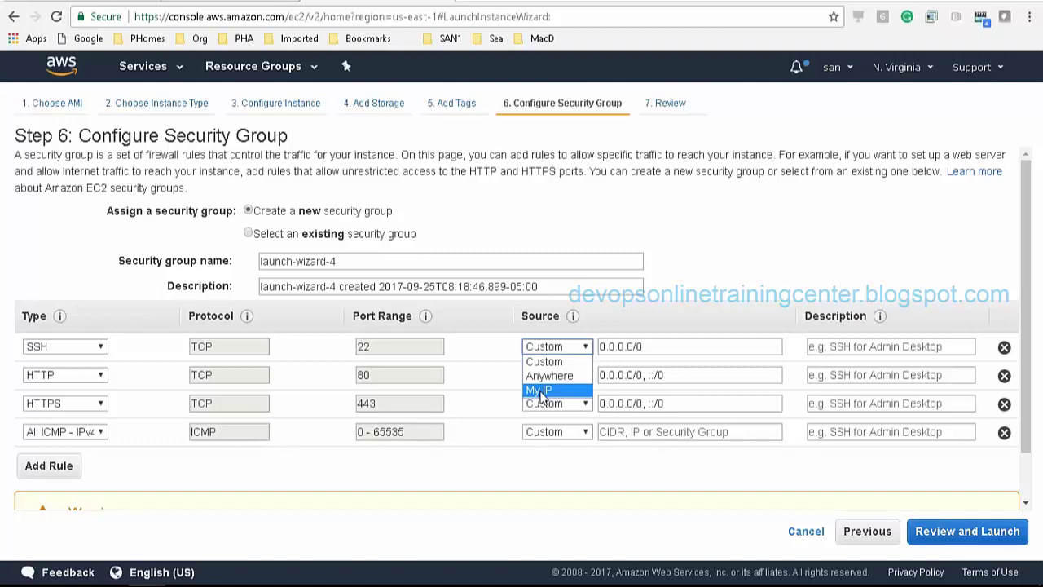
# Choose Anywhere as the source for the SSH, HTTP, HTTPS and ICMP rules
pyautogui.click(545, 361)
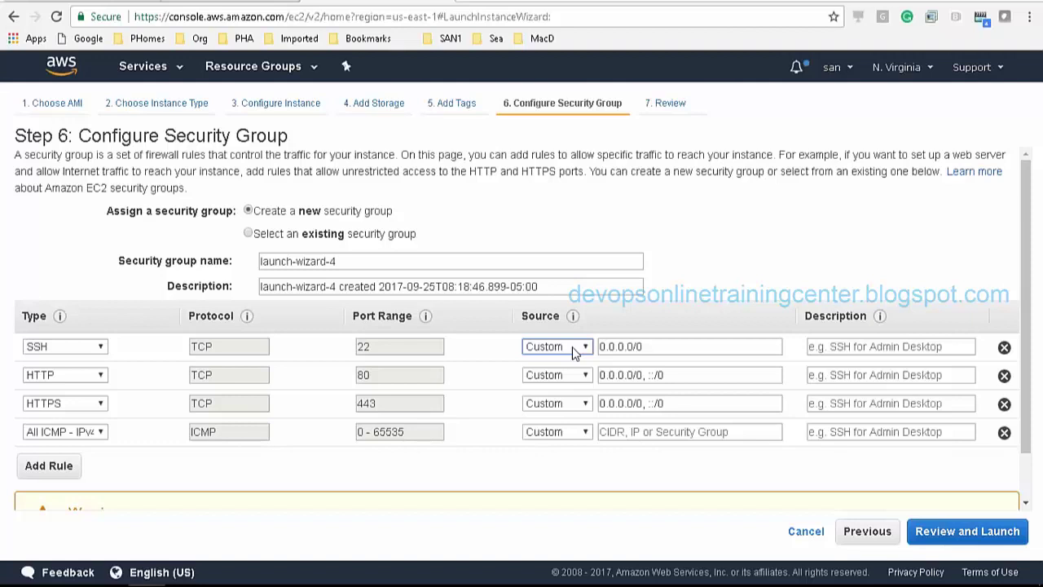
pyautogui.click(574, 347)
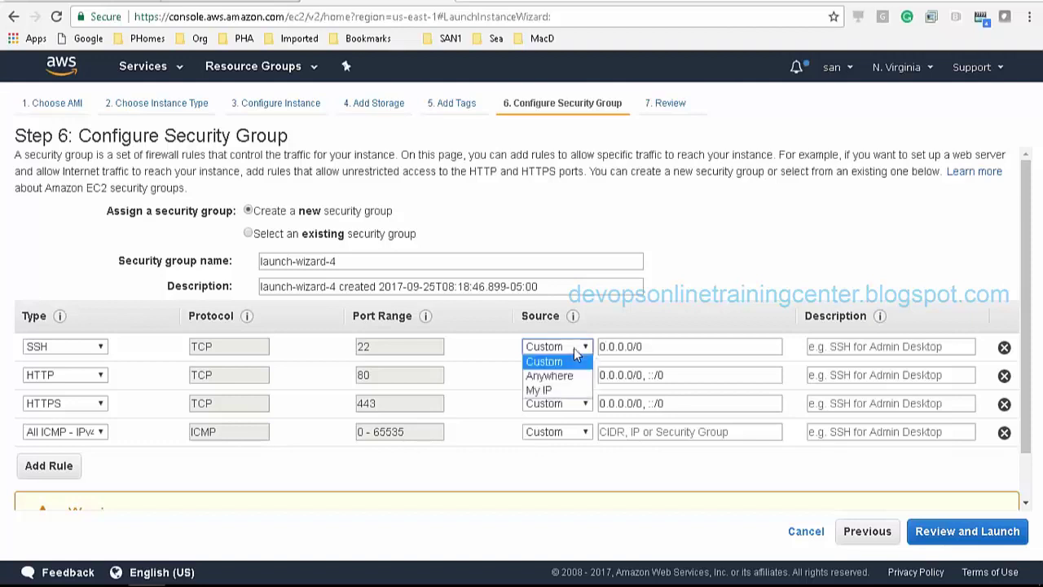
pyautogui.click(552, 375)
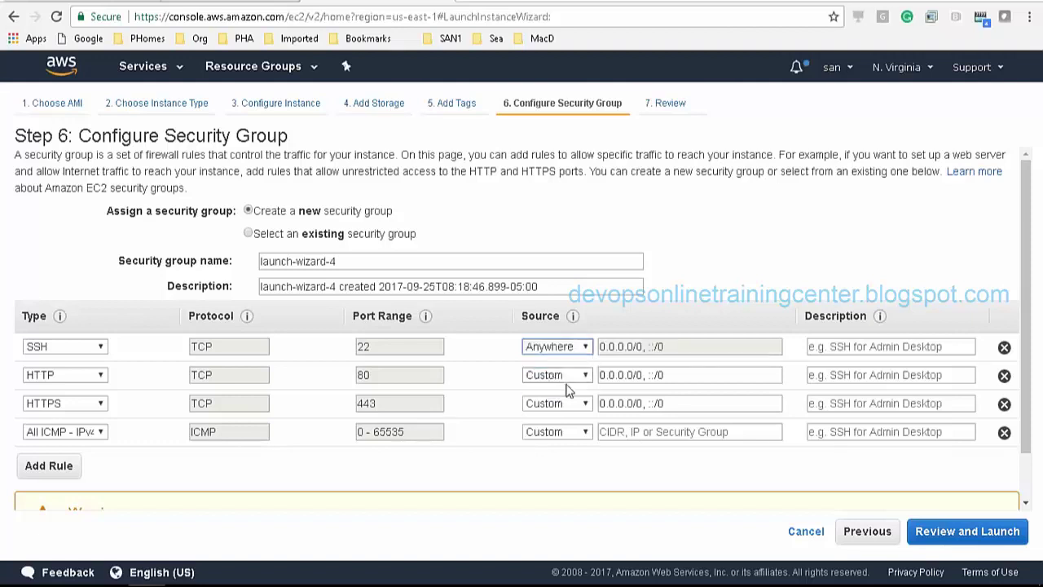
pyautogui.click(568, 373)
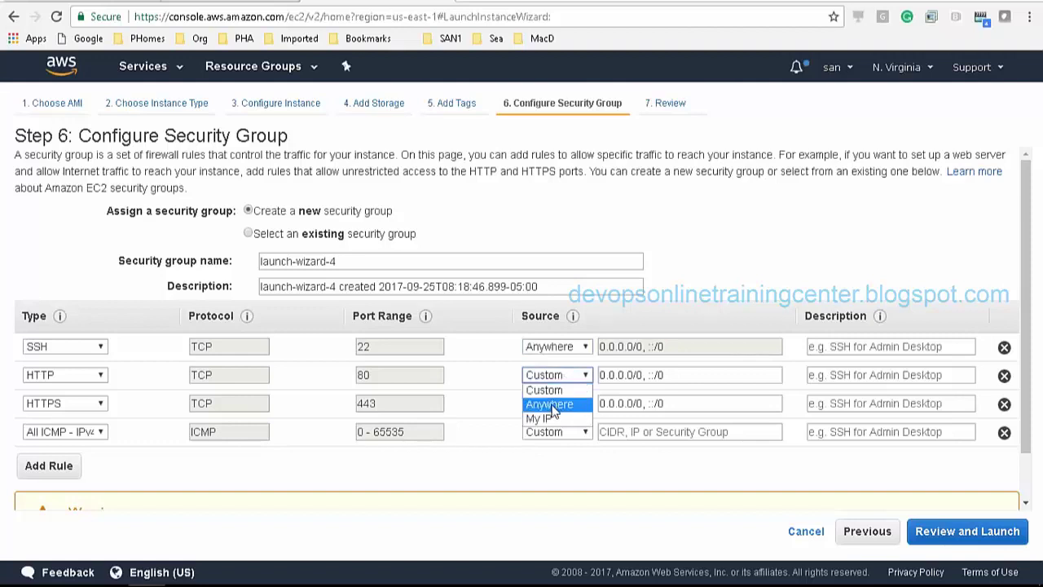
pyautogui.click(563, 403)
pyautogui.click(560, 404)
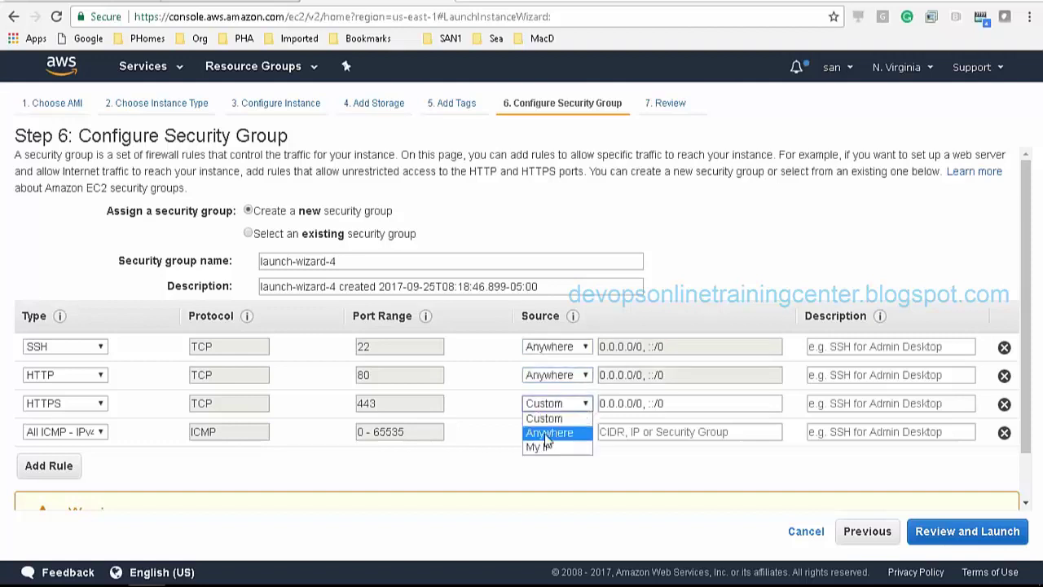
pyautogui.click(547, 432)
pyautogui.click(552, 435)
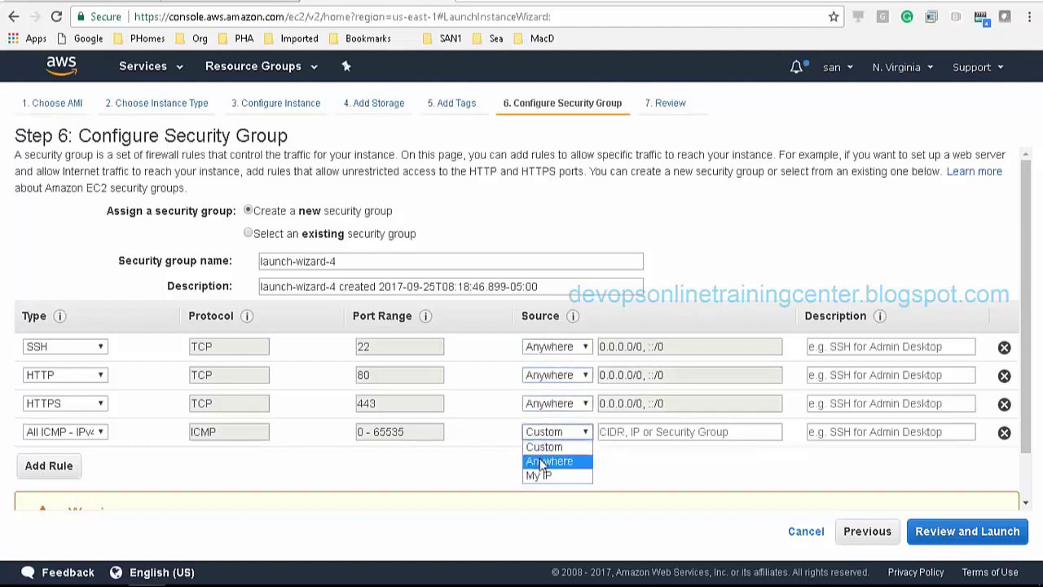
pyautogui.click(539, 462)
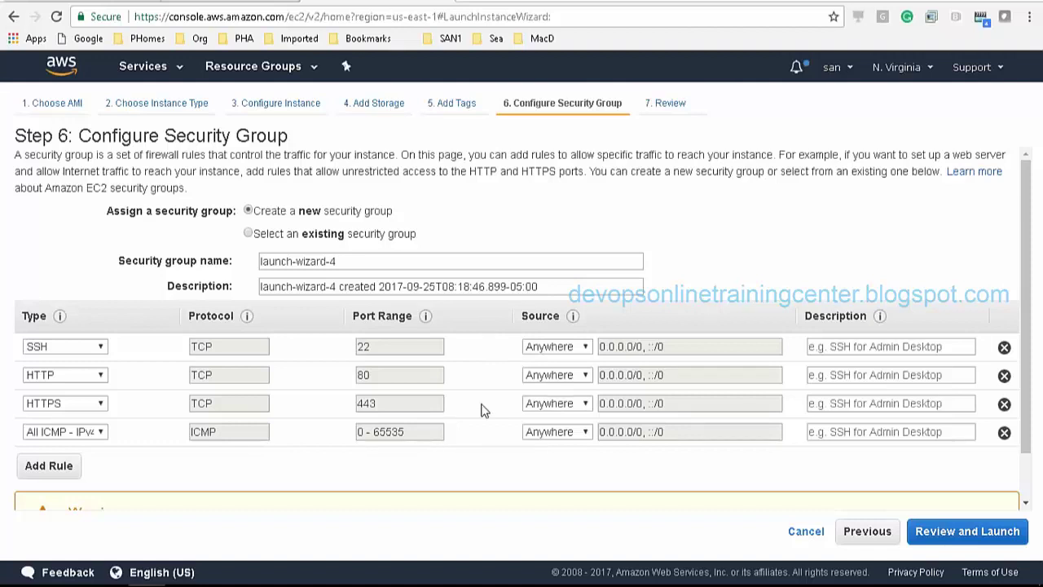
pyautogui.doubleClick(342, 211)
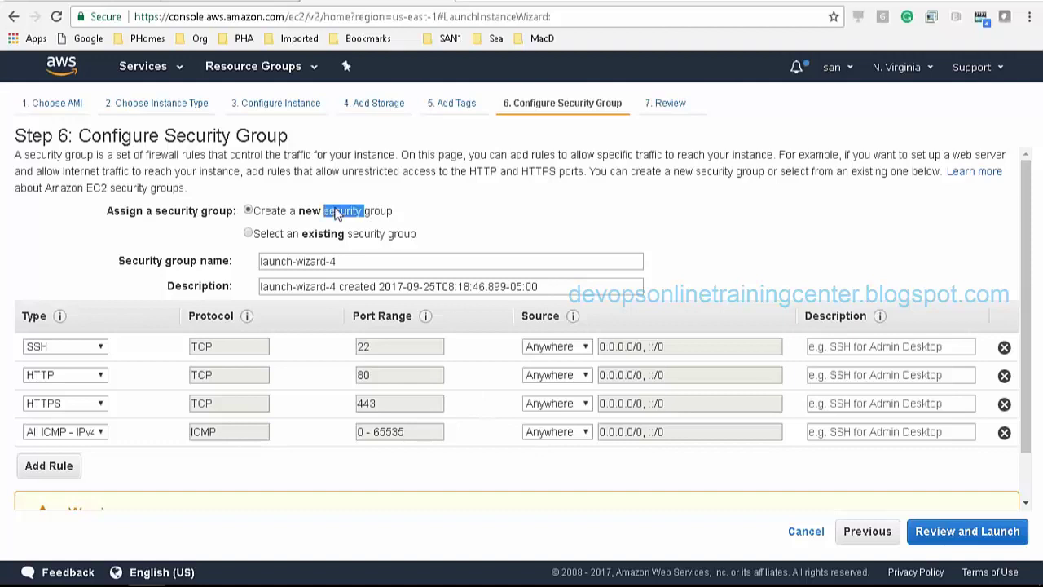
pyautogui.click(468, 419)
# Rename the security group to security_group1
pyautogui.tripleClick(357, 263)
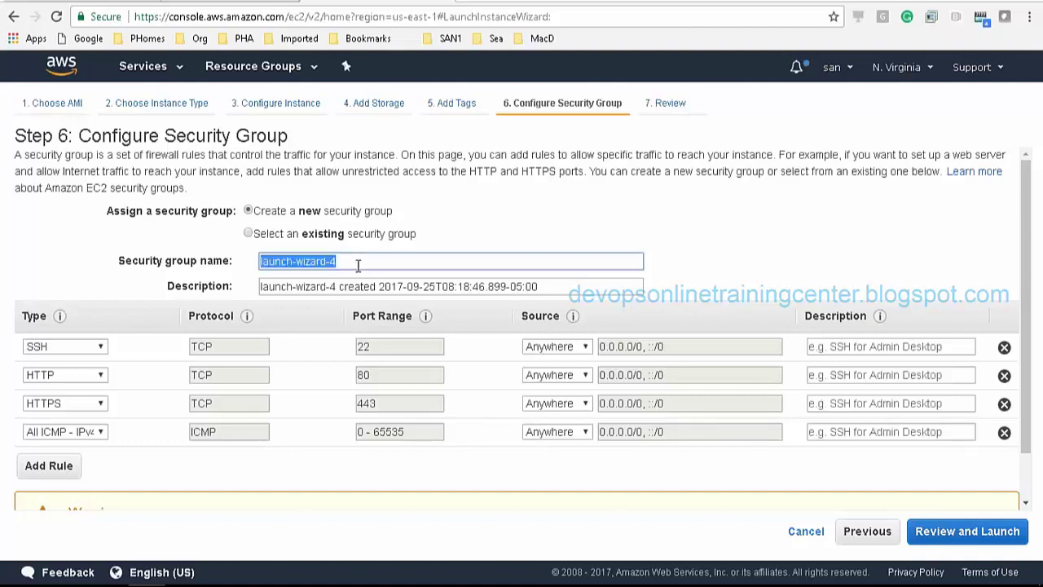
pyautogui.write('securit')
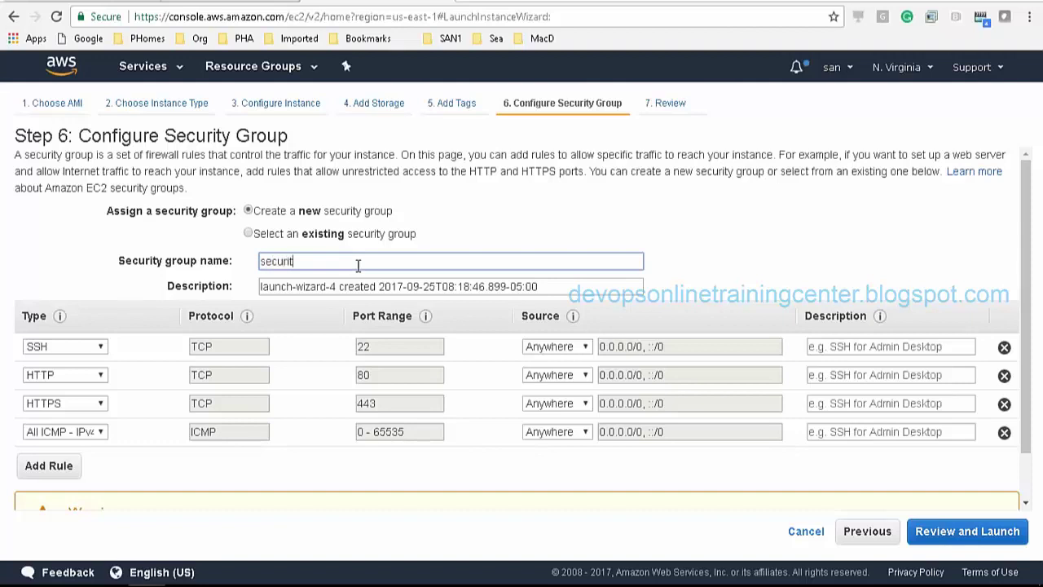
pyautogui.write('y_group1')
# Reword the description to 'created on 2017-09-25T08:18:46.899-05:00'
pyautogui.moveTo(381, 287); pyautogui.dragTo(254, 287)
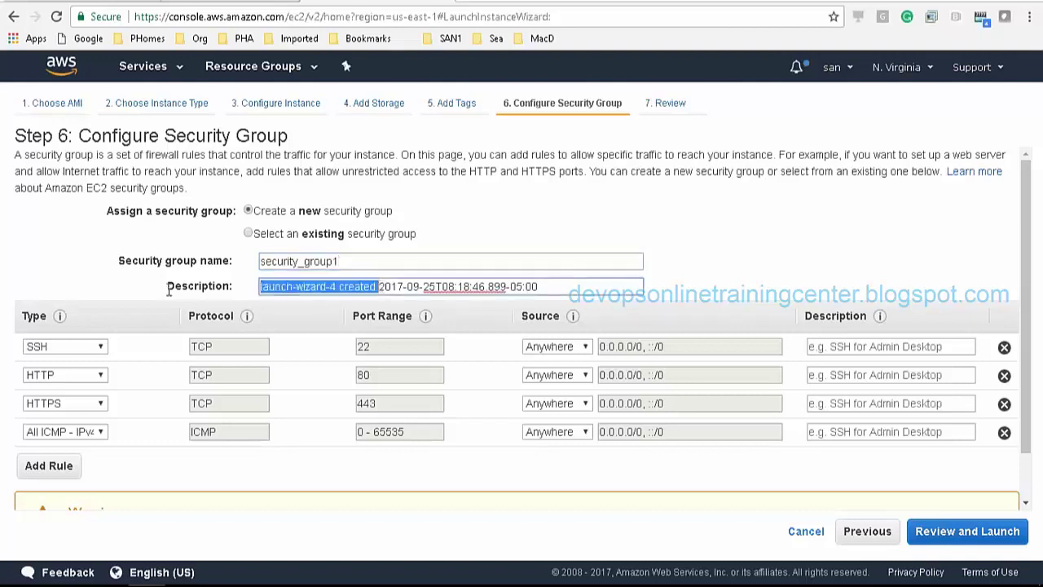
pyautogui.press('BackSpace')
pyautogui.write('created on')
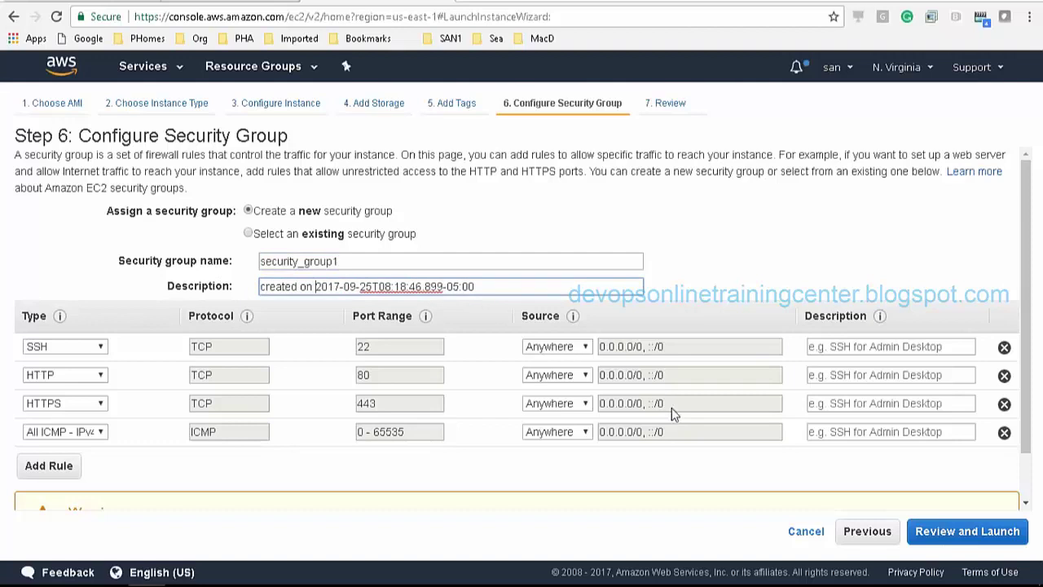
# Move to the Review Instance Launch step and scroll through the summary
pyautogui.click(949, 534)
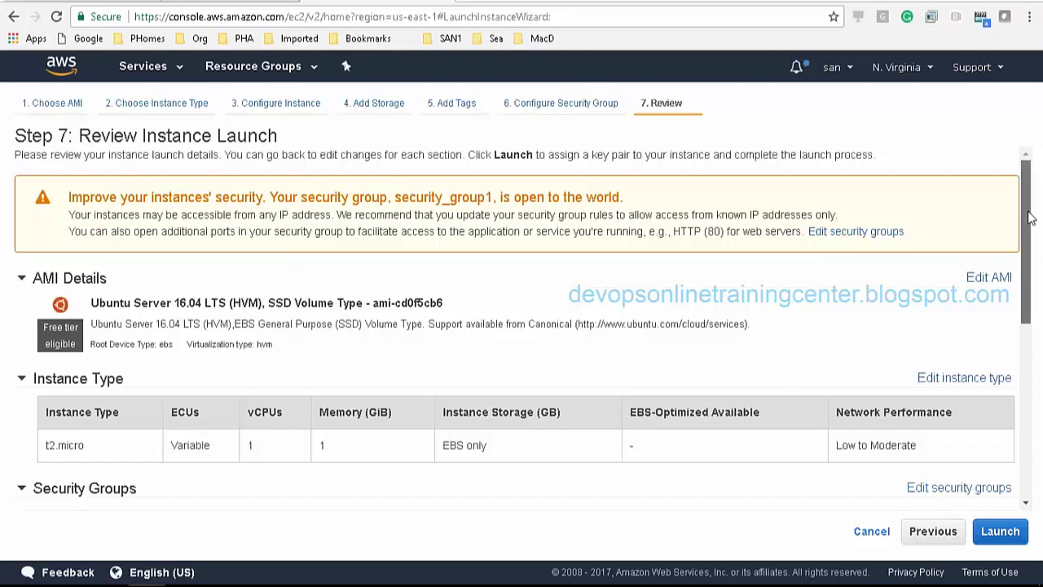
pyautogui.moveTo(1027, 225); pyautogui.dragTo(1030, 399)
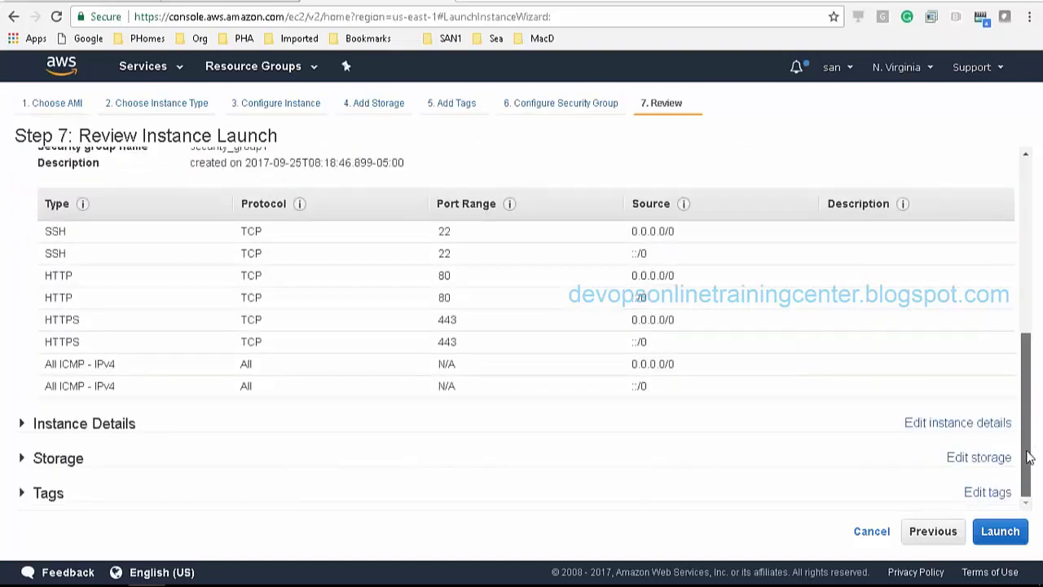
pyautogui.moveTo(1028, 458); pyautogui.dragTo(1017, 145)
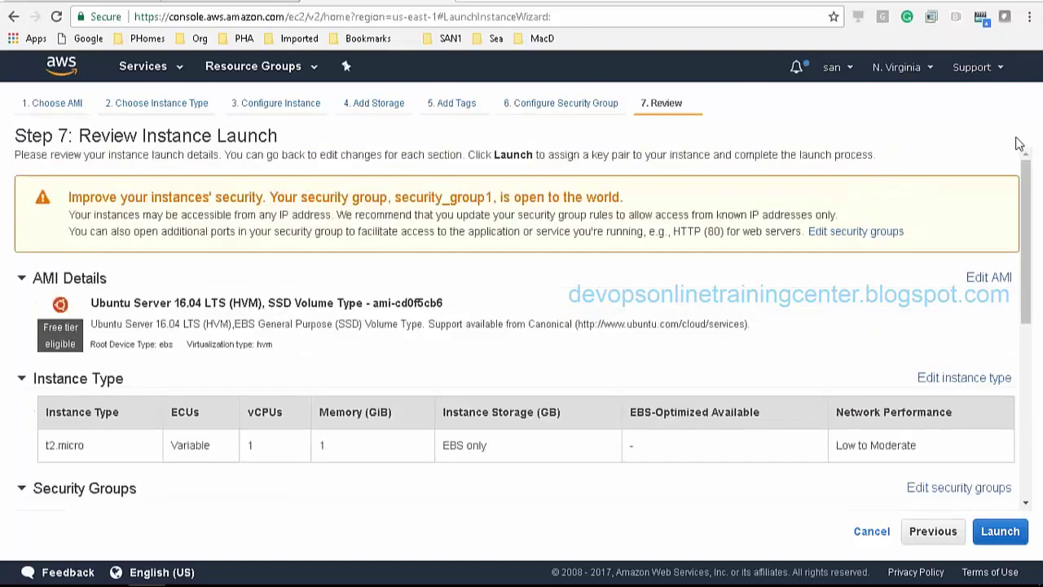
# Launch, and in the key pair dialog choose 'Create a new key pair' and select the name field
pyautogui.click(988, 536)
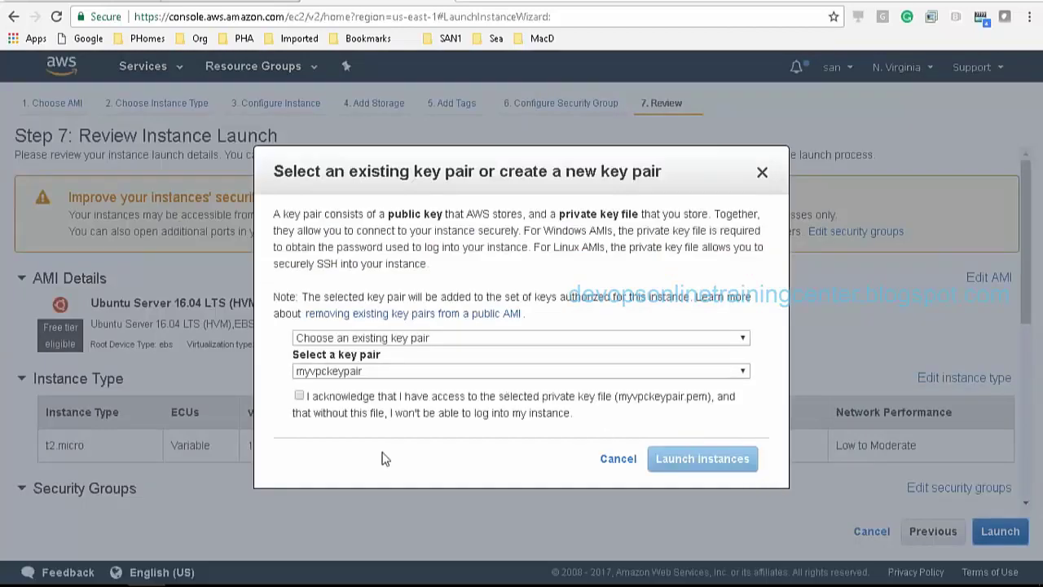
pyautogui.click(458, 338)
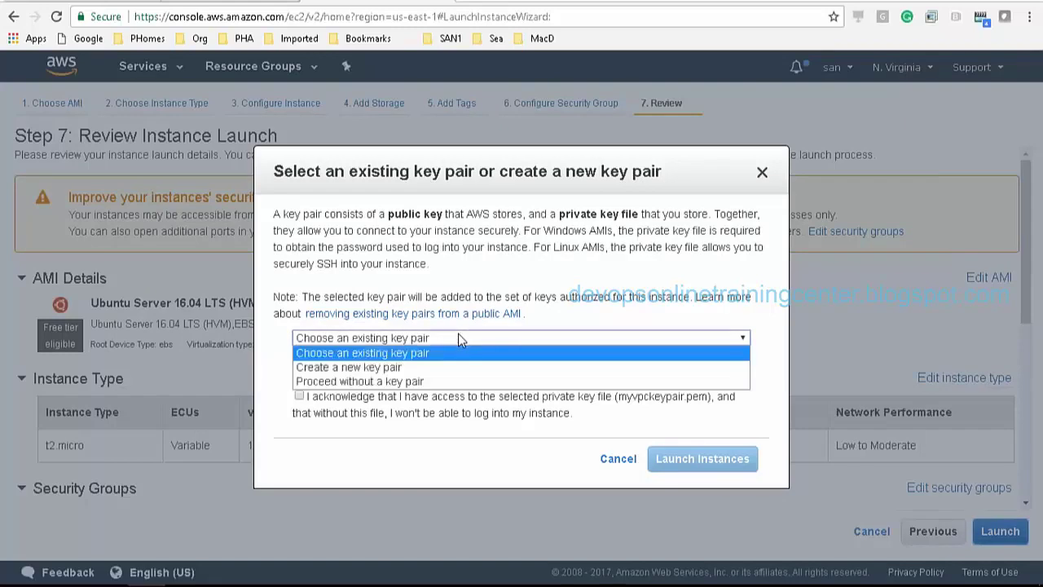
pyautogui.click(412, 368)
pyautogui.click(413, 369)
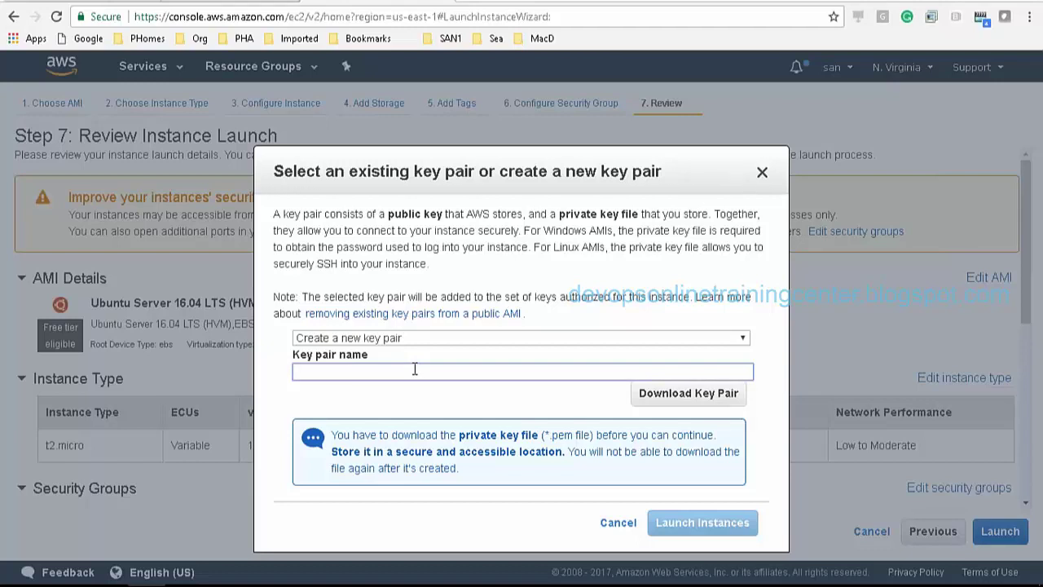
pyautogui.moveTo(238, 582)
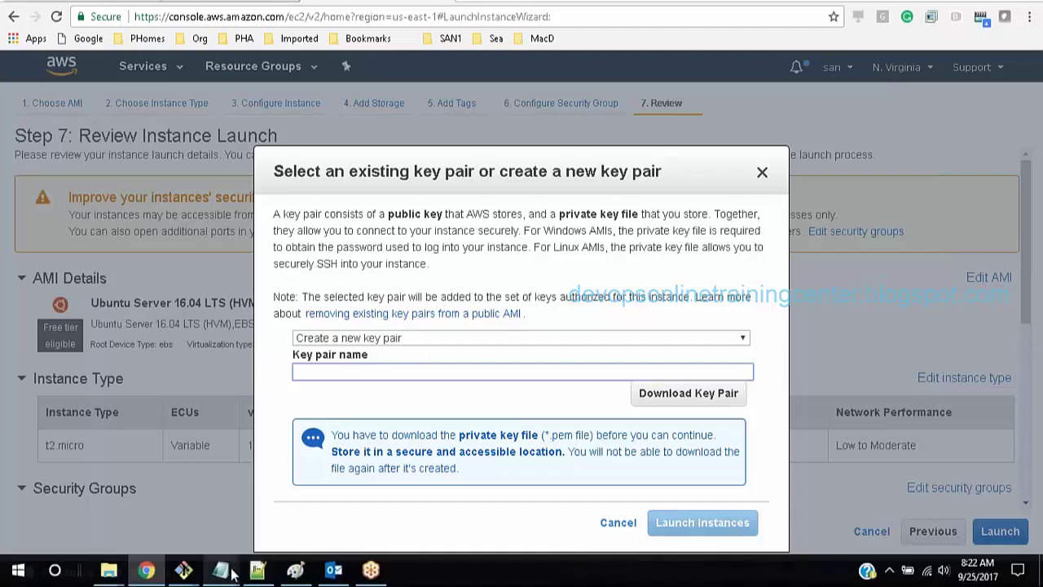
# In the Notepad class notes, type 'default password of a vagrant vm?' below 'mumbai'
pyautogui.click(242, 537)
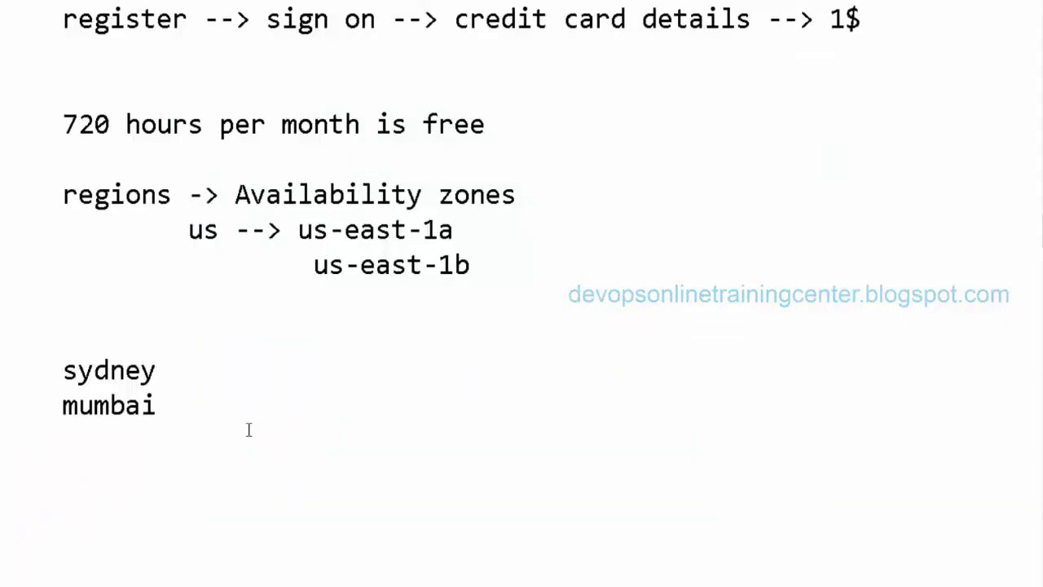
pyautogui.scroll(-3, 249, 430)
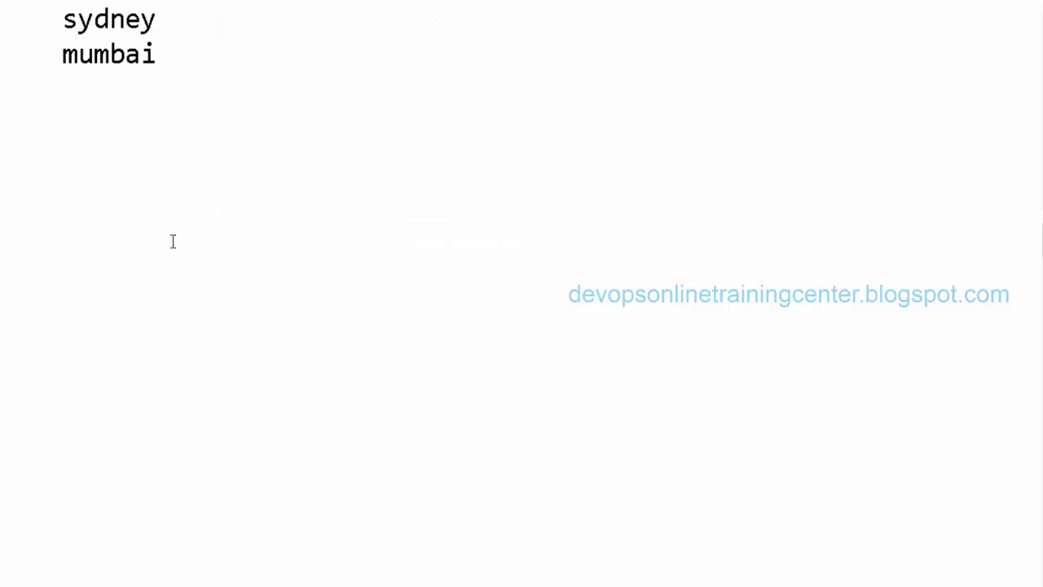
pyautogui.click(135, 192)
pyautogui.write('e')
pyautogui.press('BackSpace')
pyautogui.write('default password o')
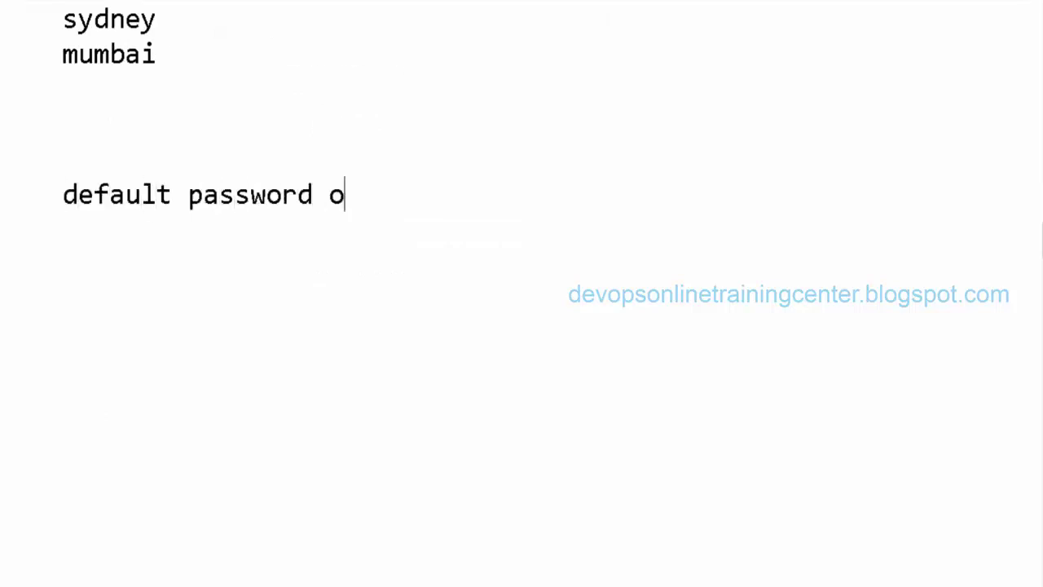
pyautogui.press('BackSpace')
pyautogui.write('of a ')
pyautogui.write('vagrant vm?')
# Add indented lines beneath it for the default user ID and a placeholder password
pyautogui.press('Return')
pyautogui.press('Return')
pyautogui.press('Tab')
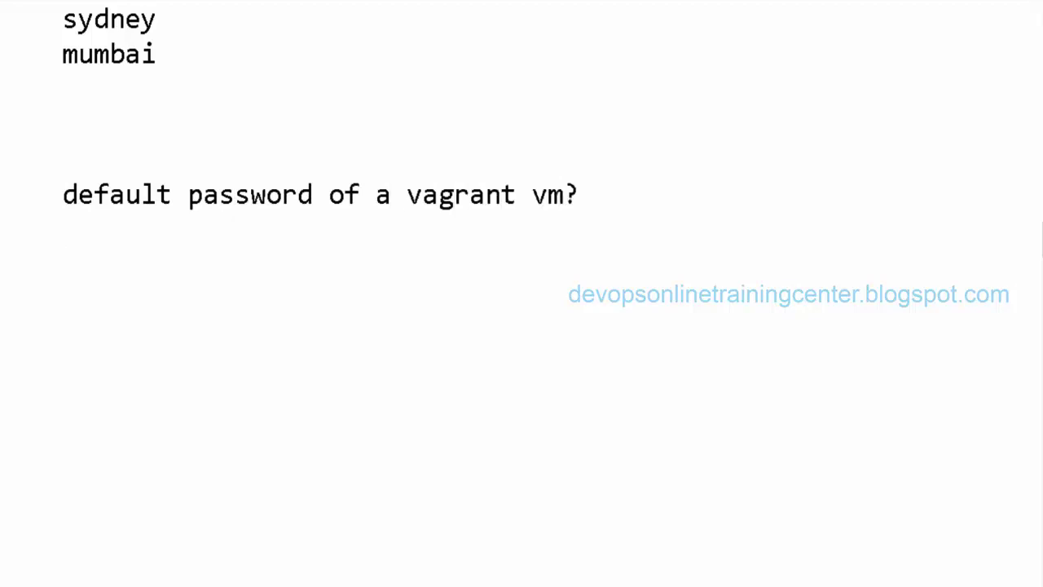
pyautogui.write('user')
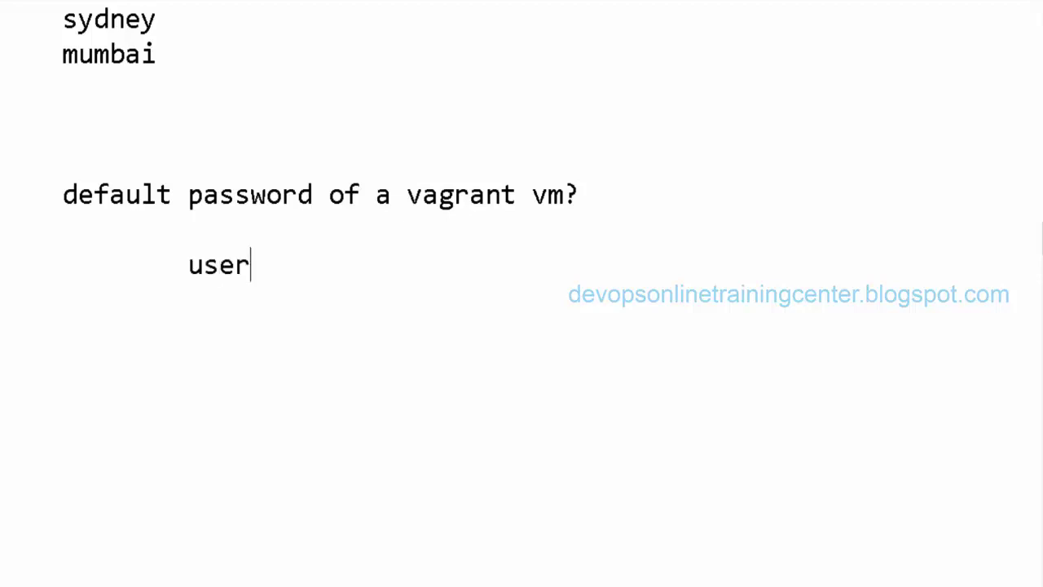
pyautogui.write('id: vagrant')
pyautogui.press('Return')
pyautogui.press('Tab')
pyautogui.write('password: ----?')
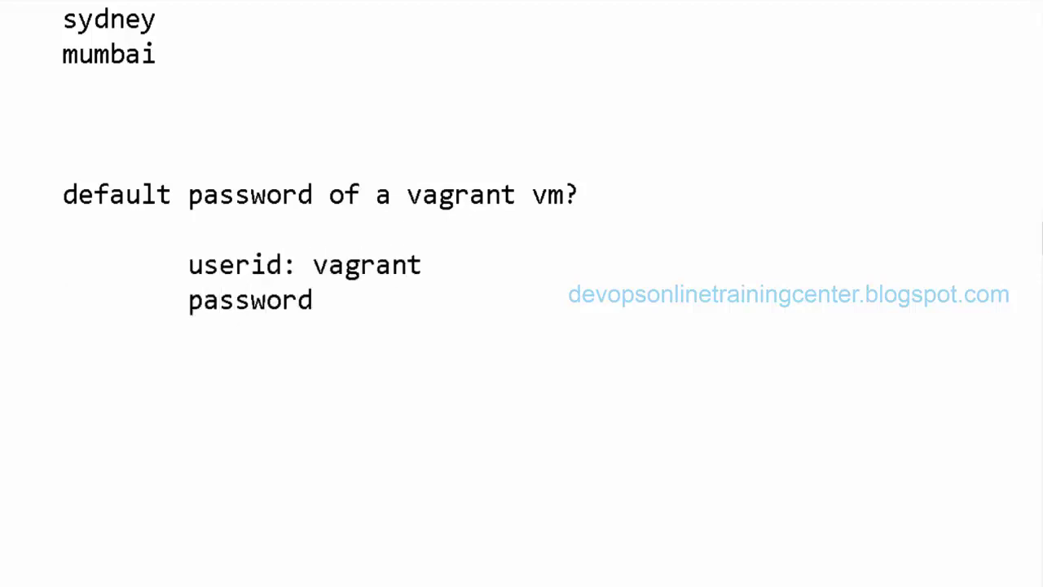
pyautogui.press('Return')
pyautogui.press('Return')
# Enter the default password on a new line below the password line
pyautogui.click(536, 198)
pyautogui.click(441, 287)
pyautogui.press('Return')
pyautogui.press('Return')
pyautogui.press('Tab')
pyautogui.press('BackSpace')
pyautogui.press('BackSpace')
pyautogui.press('BackSpace')
pyautogui.press('BackSpace')
pyautogui.press('BackSpace')
pyautogui.press('BackSpace')
pyautogui.press('BackSpace')
pyautogui.press('BackSpace')
pyautogui.write('vagrant')
pyautogui.press('Return')
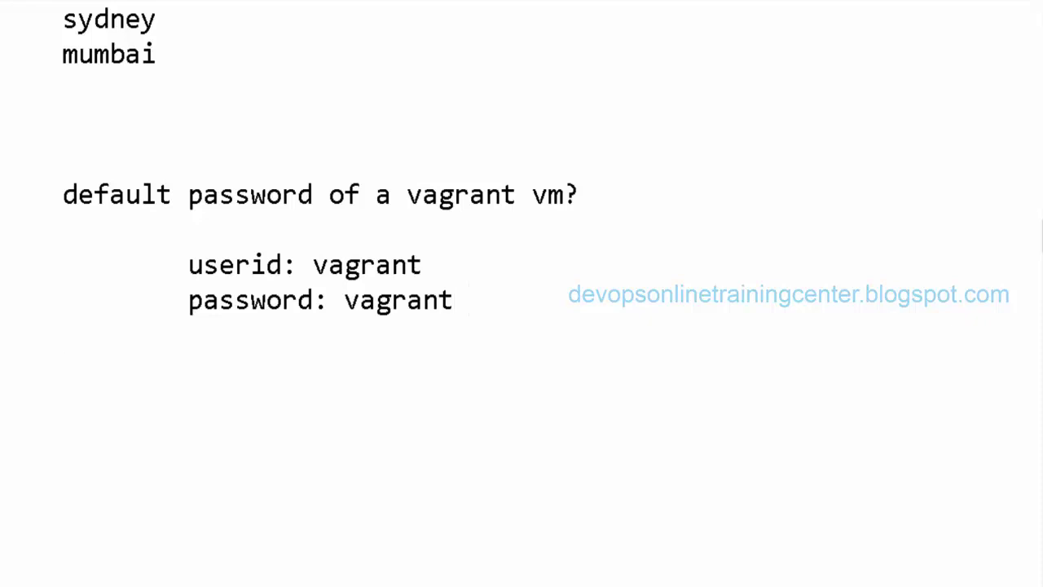